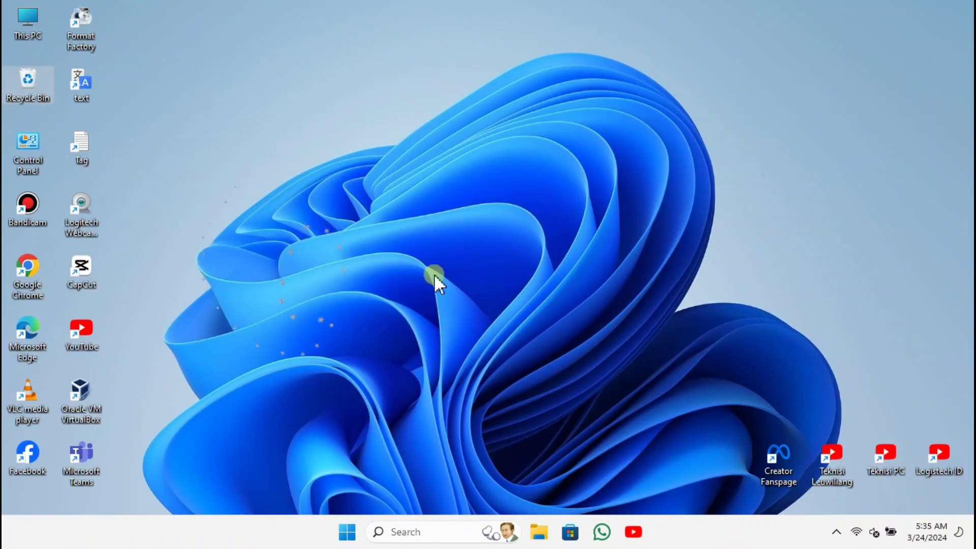
- Open the Windows Settings app by searching for "settings" and go to the installed apps list under Apps & features
click(347, 532)
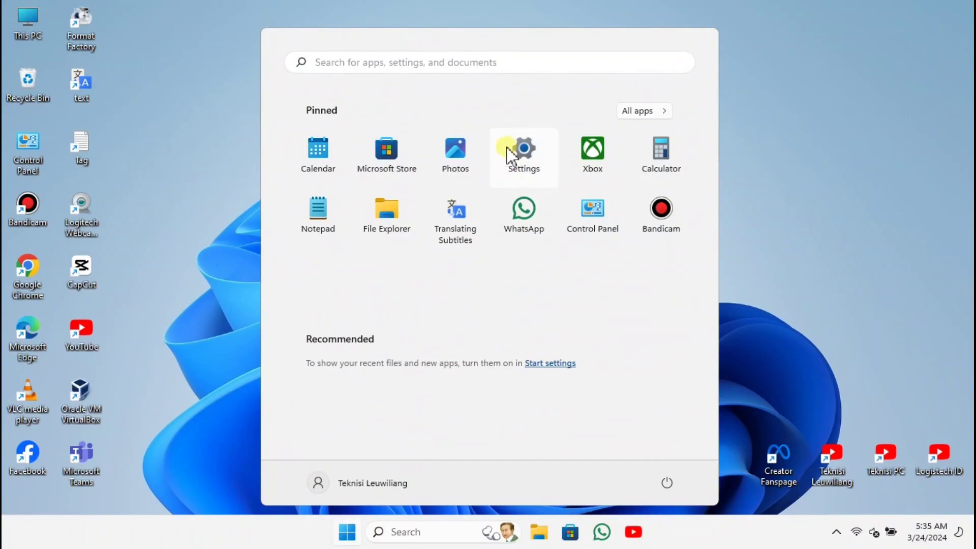
click(451, 534)
text(settings)
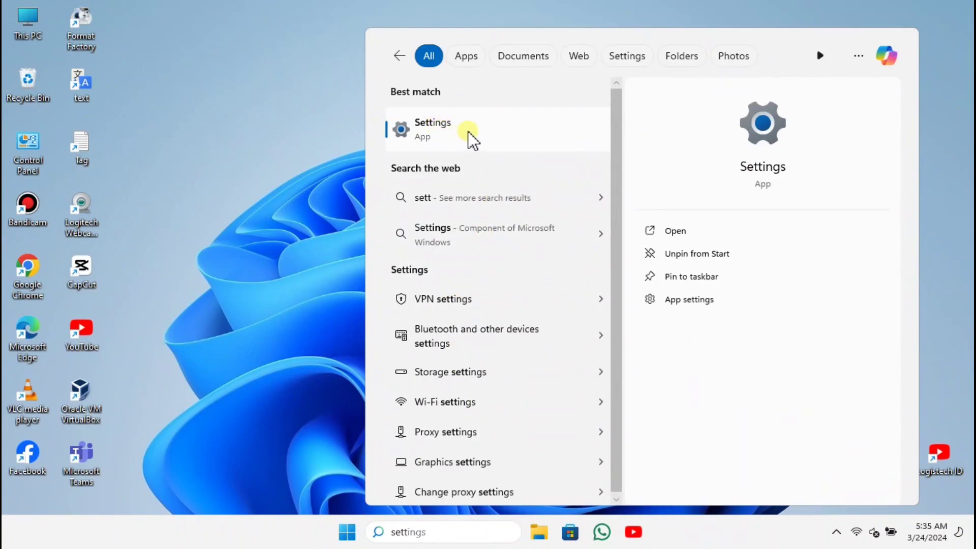
click(476, 127)
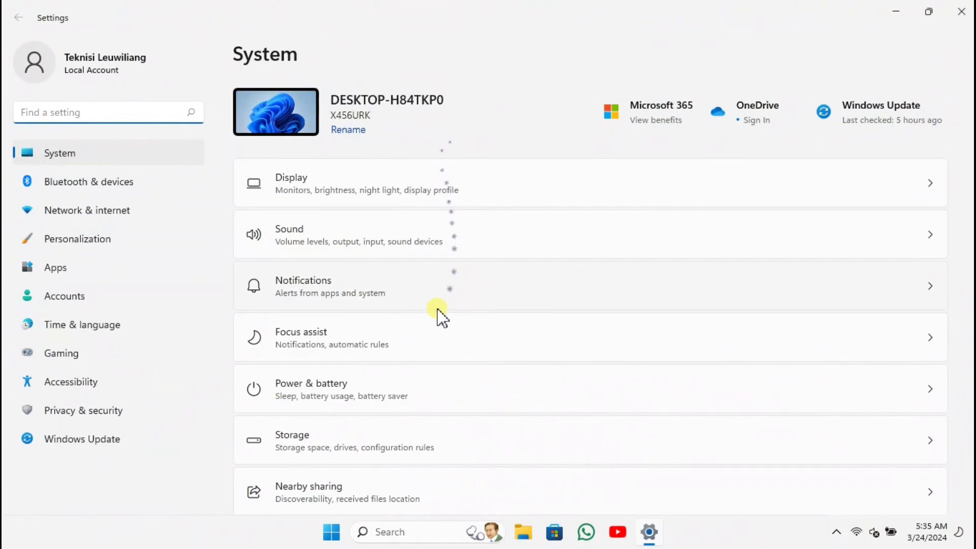
click(77, 267)
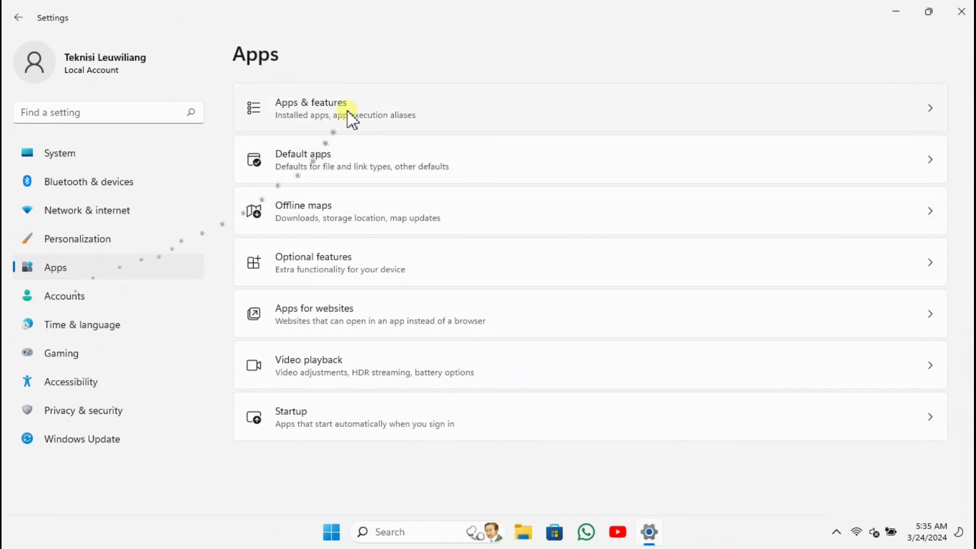
click(372, 104)
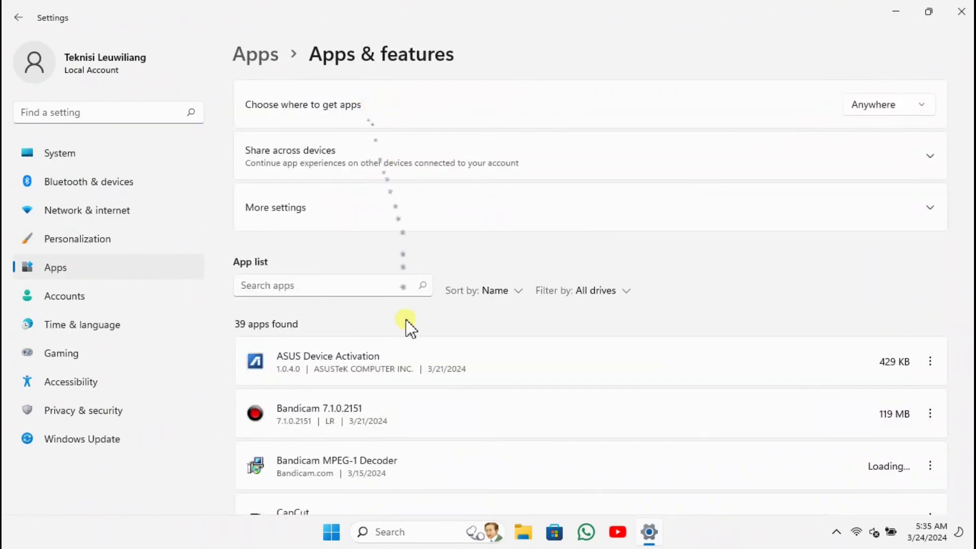
- Uninstall the 47.5 MB Microsoft Teams entry from the installed apps list and confirm the removal
scroll(634, 362, down, 9)
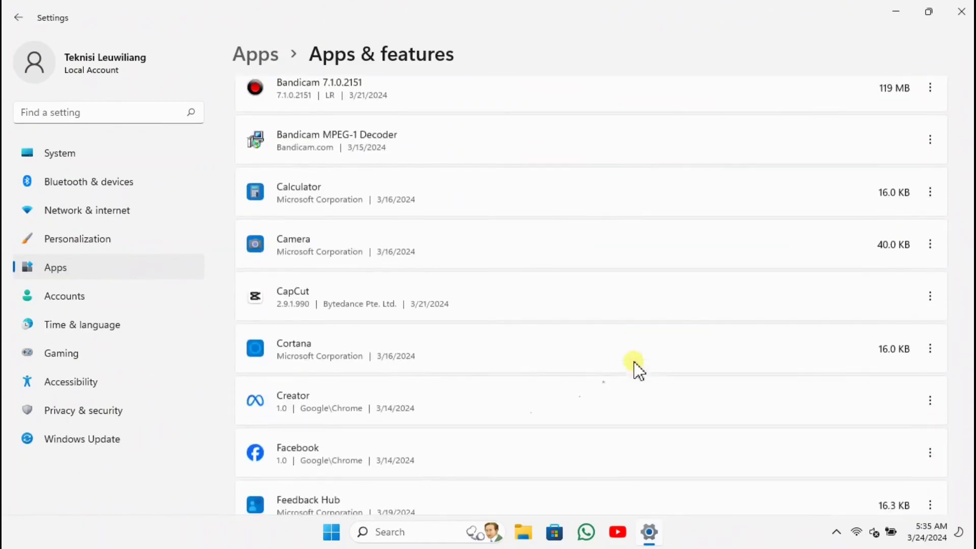
scroll(626, 351, down, 1)
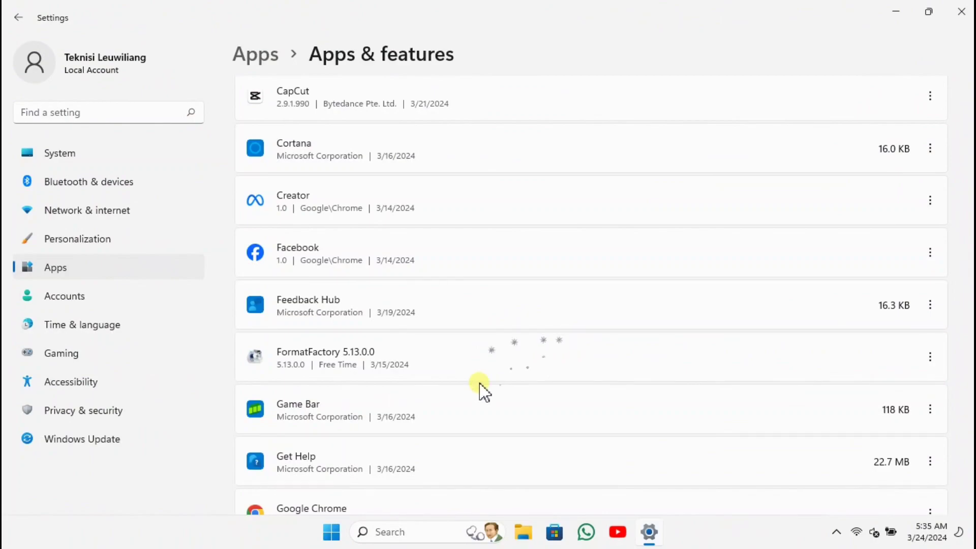
scroll(504, 380, down, 8)
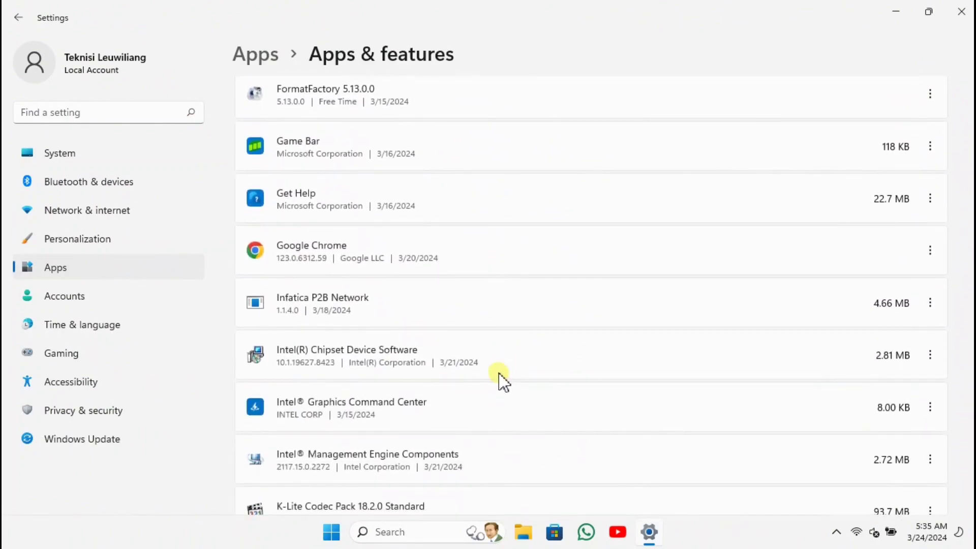
scroll(500, 378, down, 5)
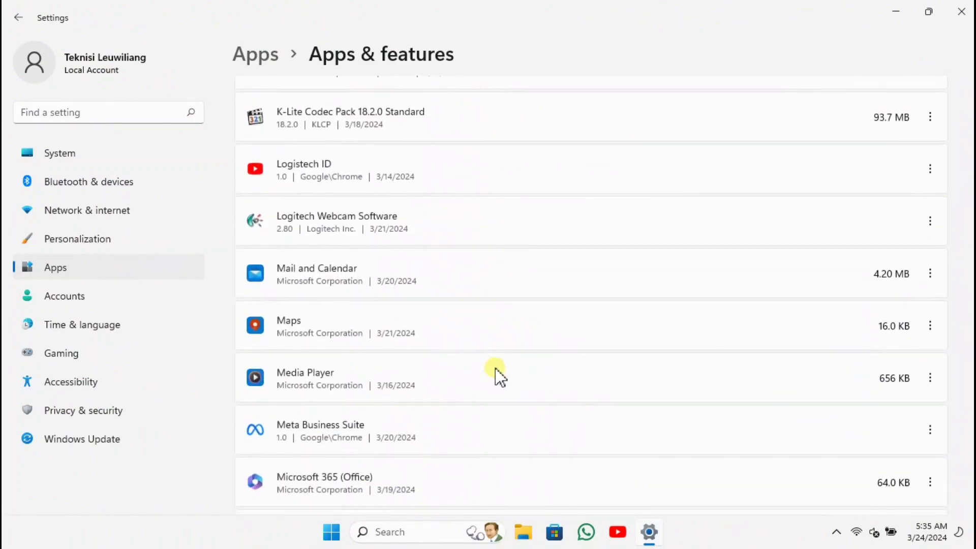
scroll(494, 371, down, 3)
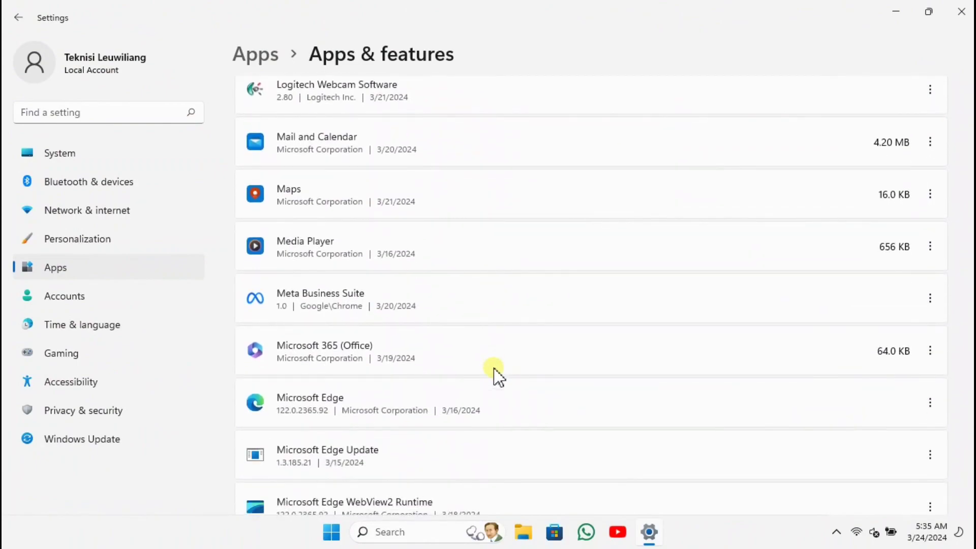
scroll(498, 377, down, 4)
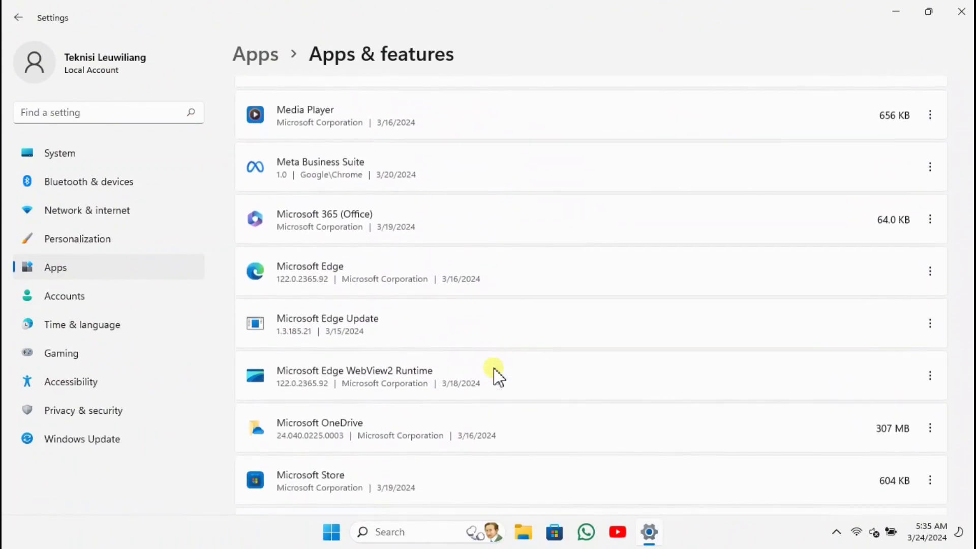
scroll(496, 375, down, 4)
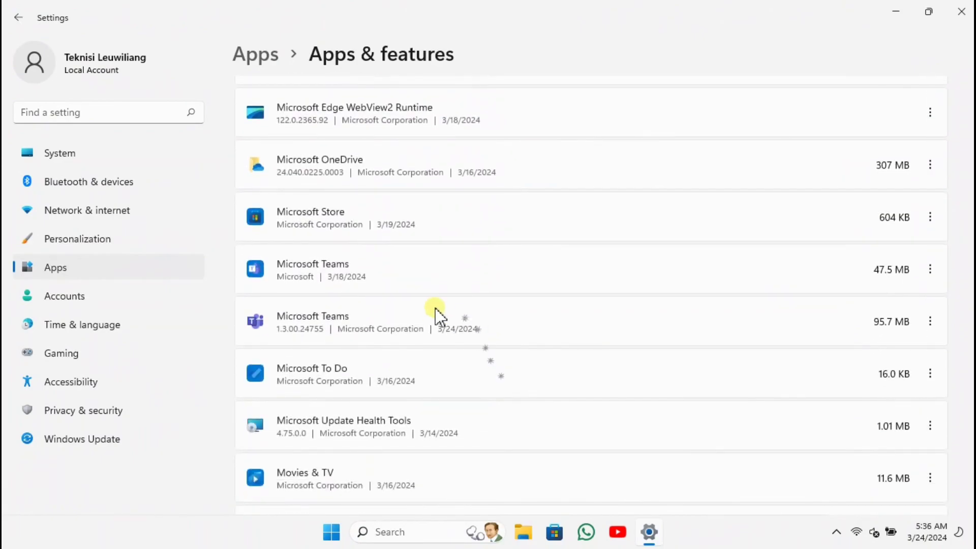
click(931, 268)
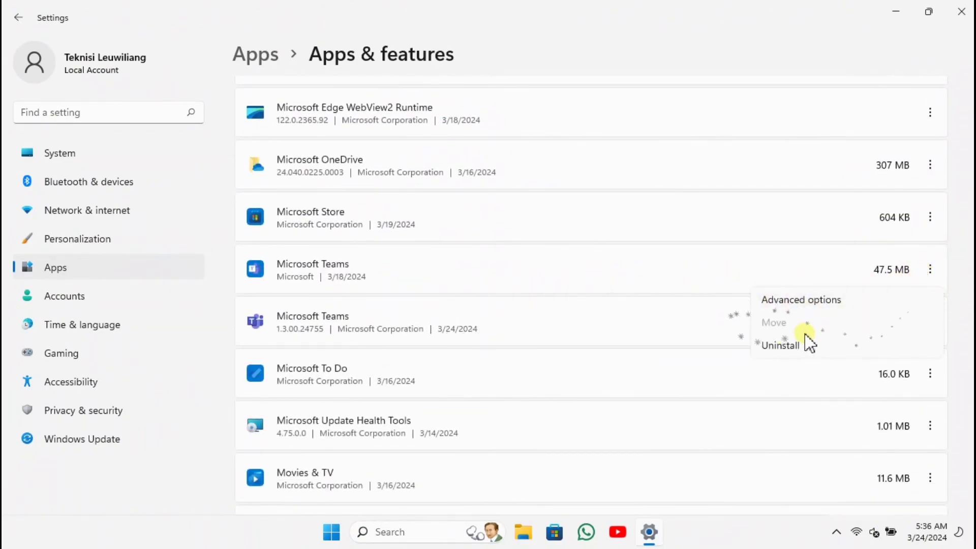
click(794, 344)
click(895, 345)
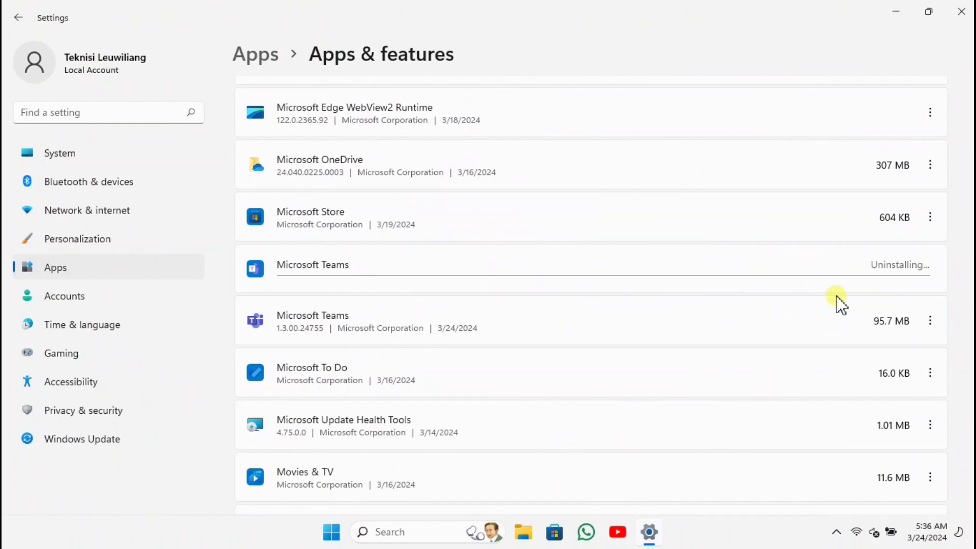
- Uninstall the second Microsoft Teams entry, version 1.3.00.24755, confirm its removal and close Settings
click(926, 324)
click(800, 376)
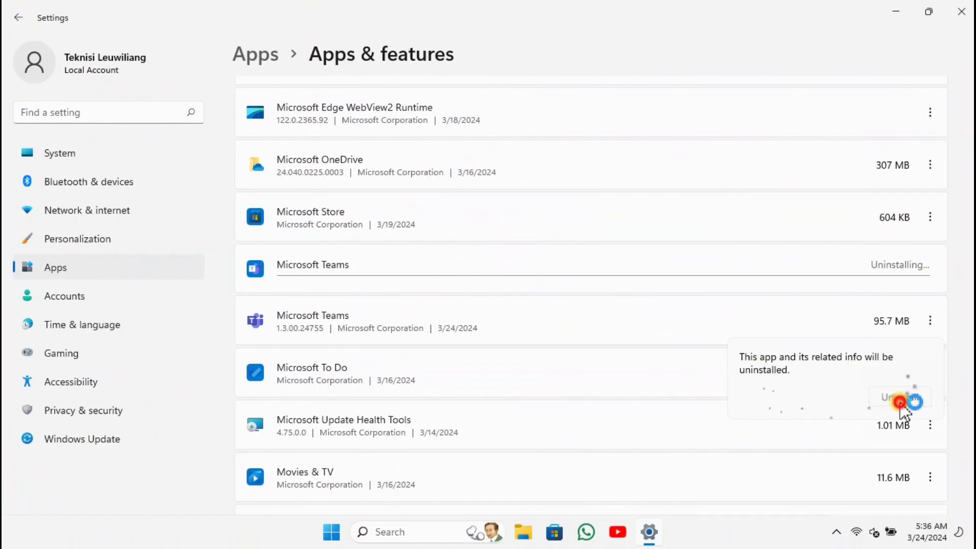
click(901, 402)
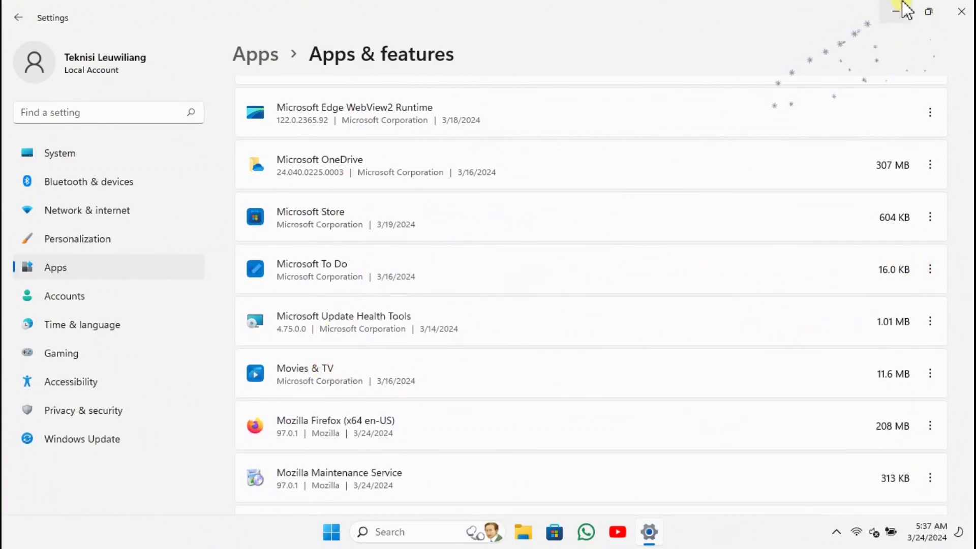
click(960, 11)
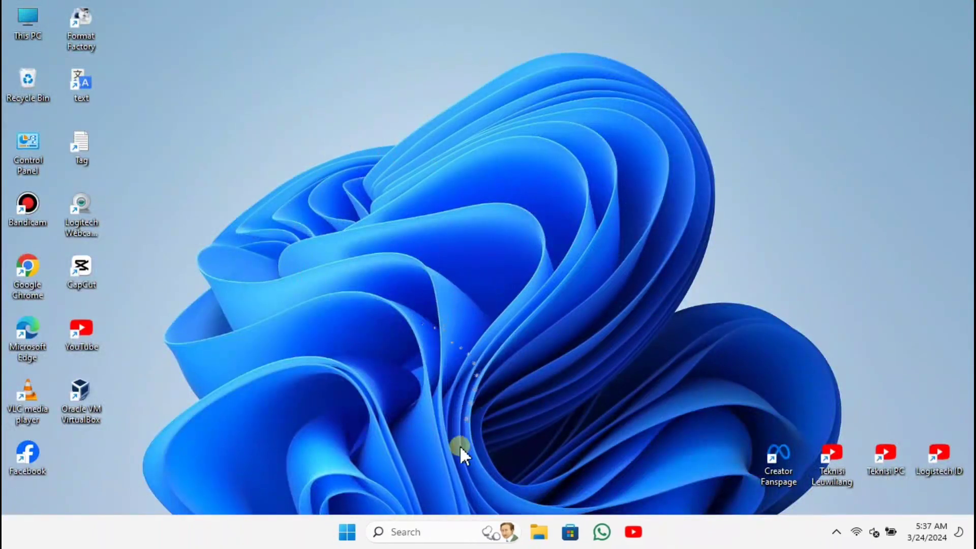
- Search Windows for Control Panel and open it
click(430, 537)
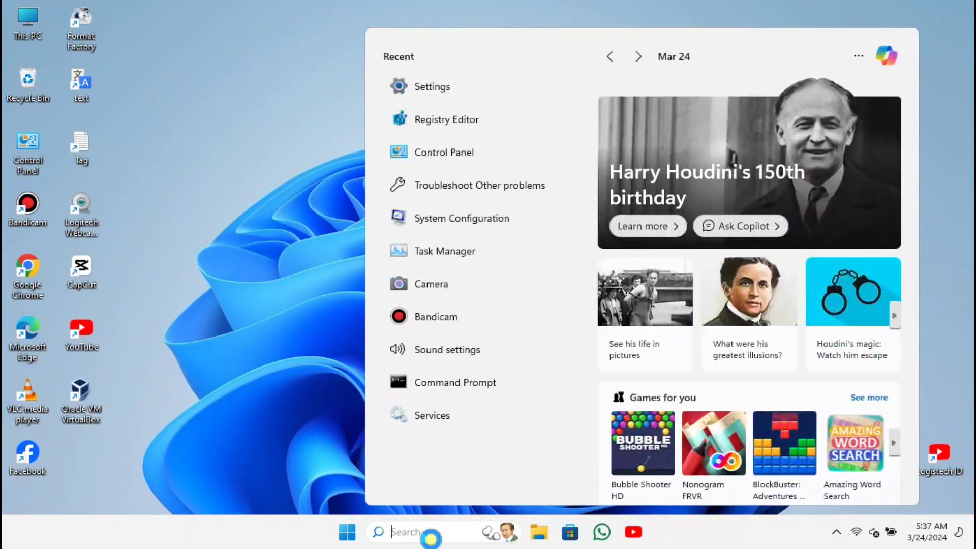
text(contro)
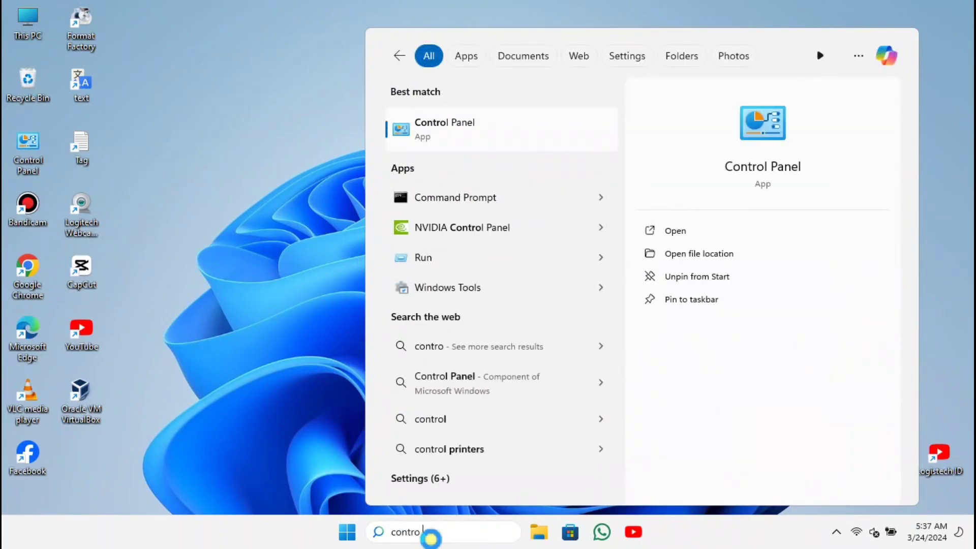
text( pane)
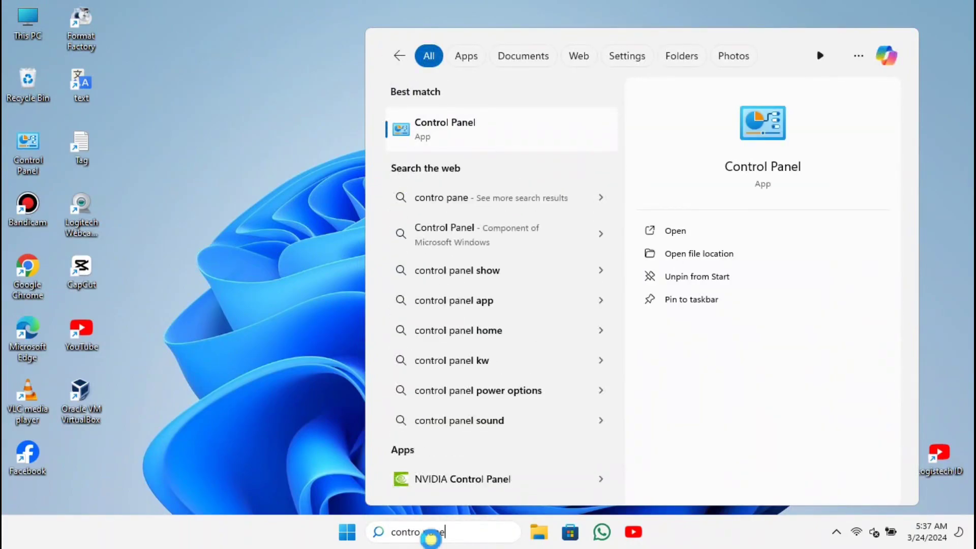
text(l)
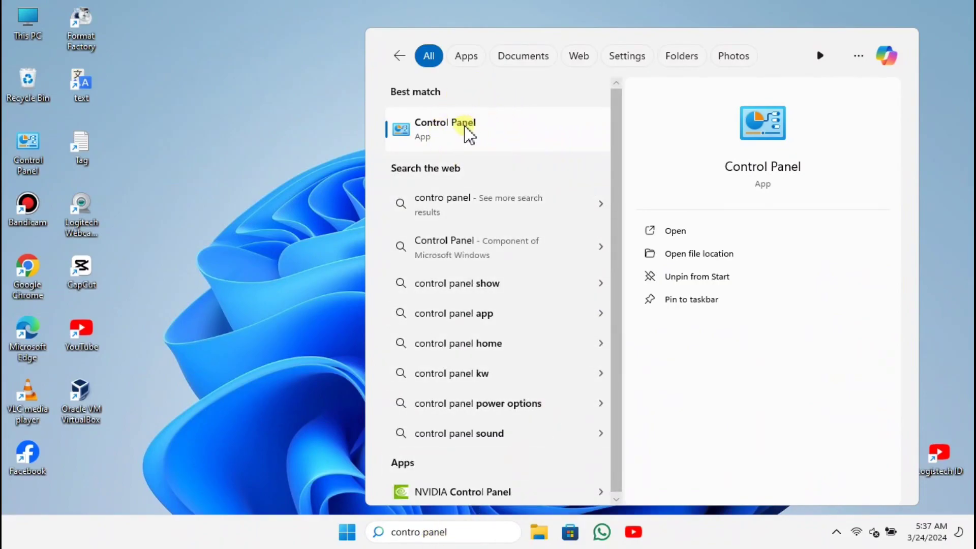
click(478, 125)
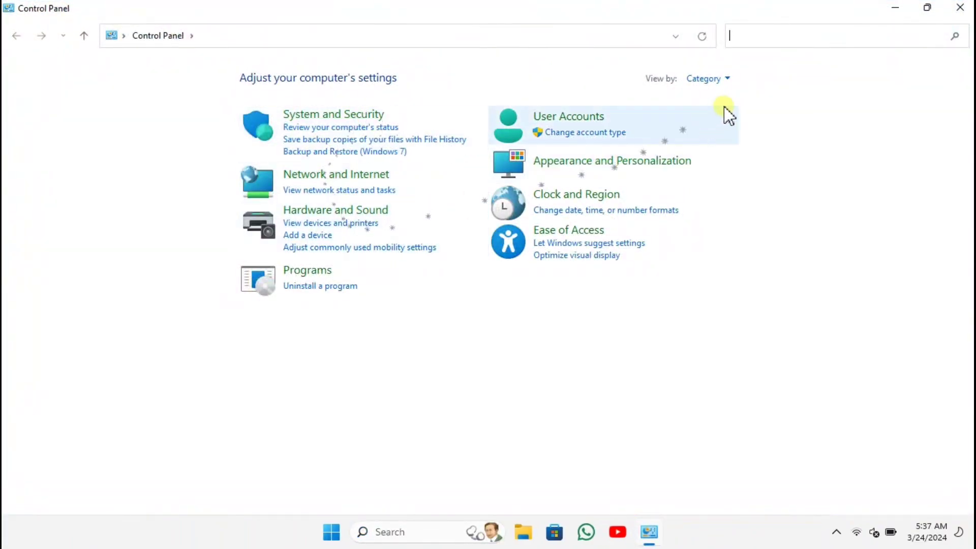
- Open the program uninstall list from Control Panel's Category view and display the programs in List view
click(725, 78)
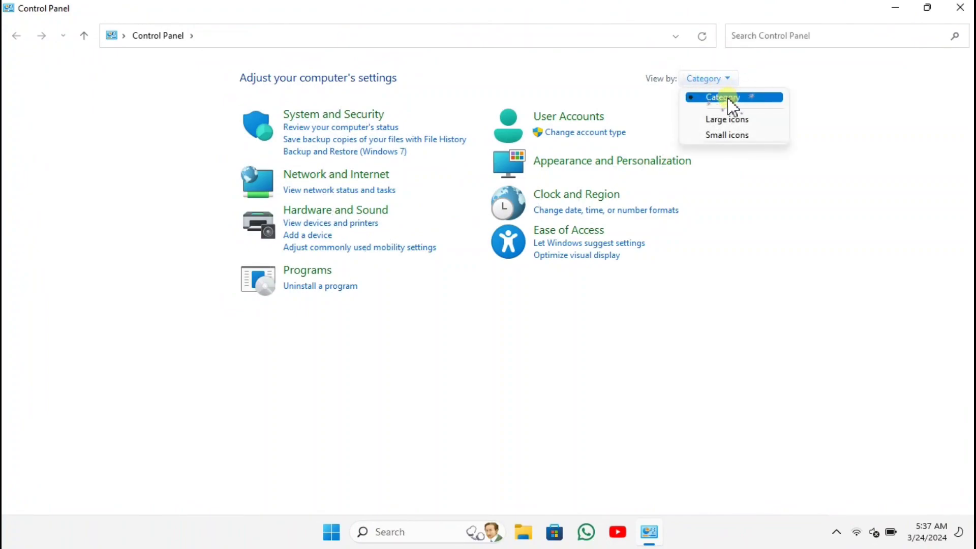
click(741, 99)
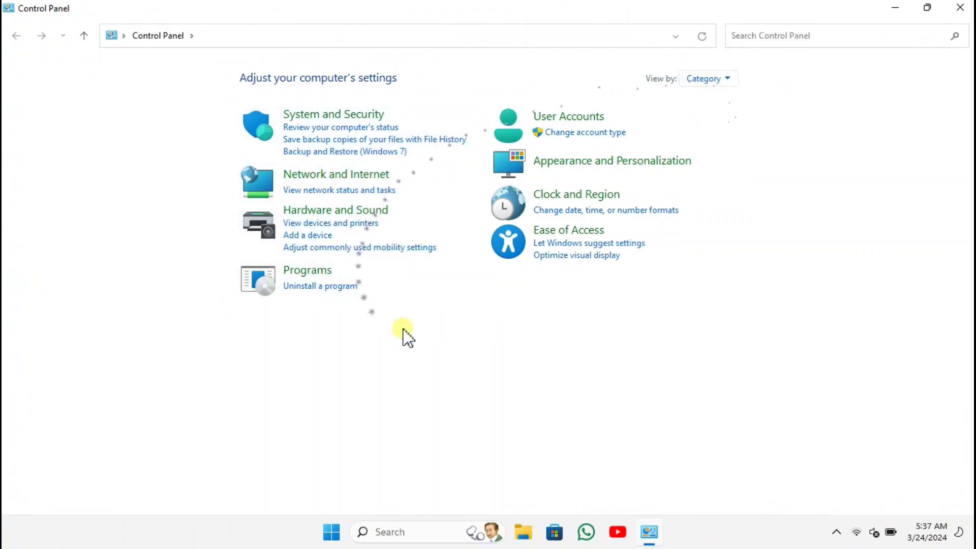
click(310, 288)
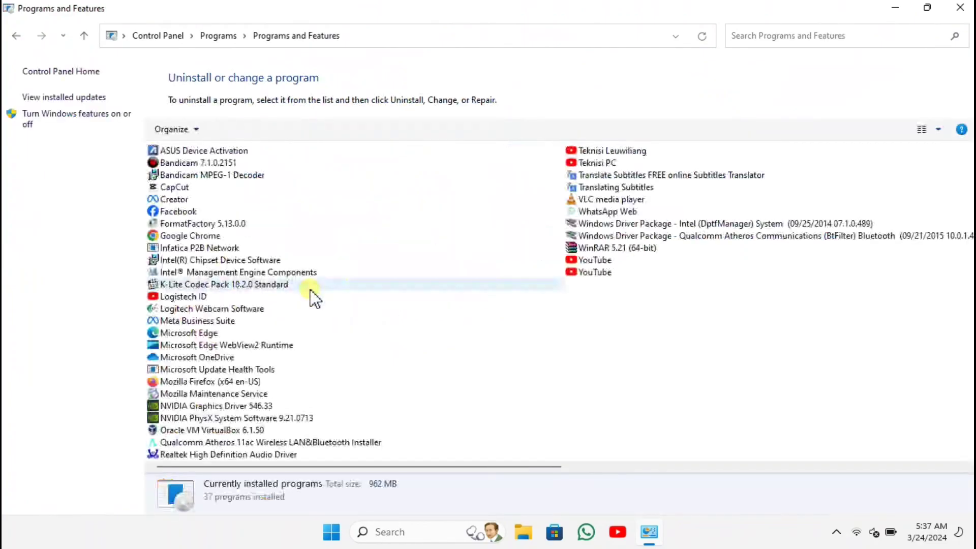
click(938, 129)
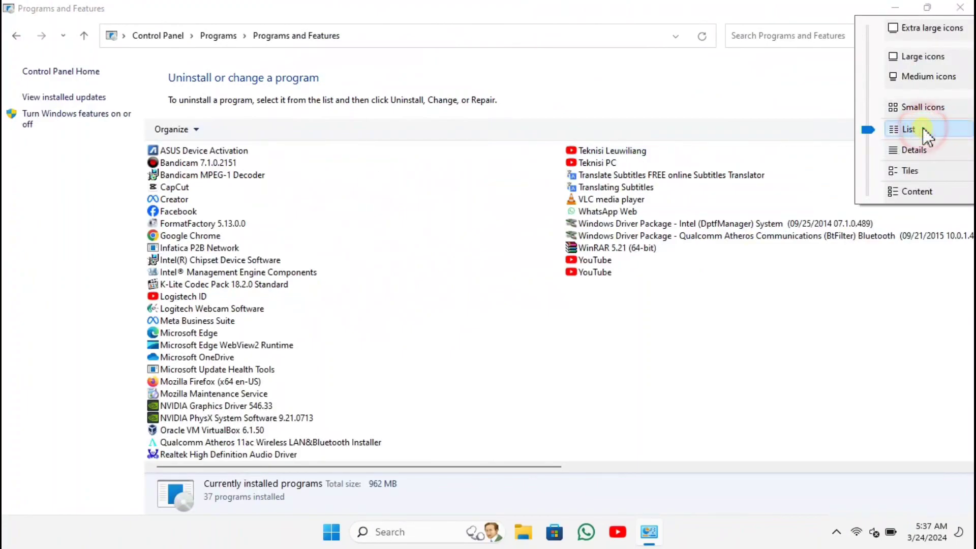
click(922, 129)
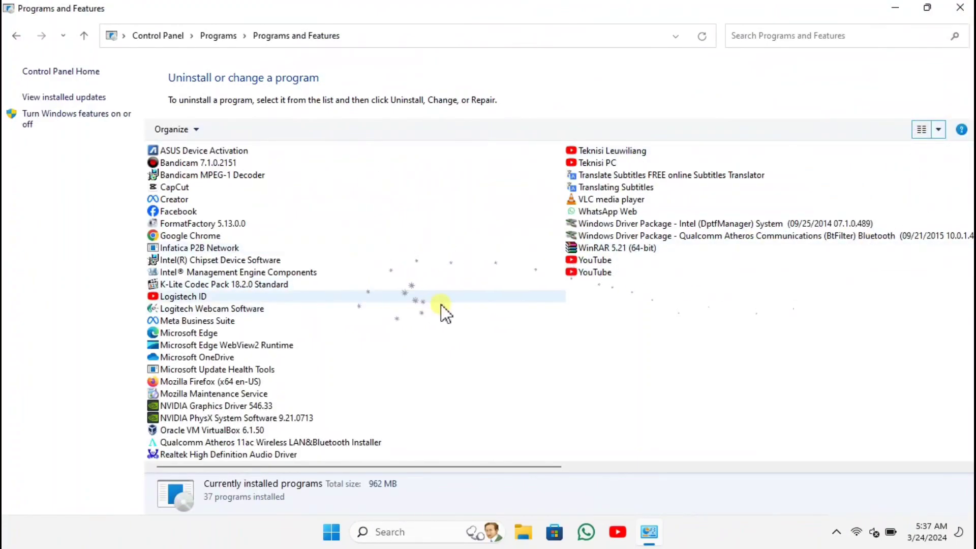
- Uninstall Mozilla Firefox (x64 en-US) through its uninstall wizard, finish the wizard and close Programs and Features
click(226, 383)
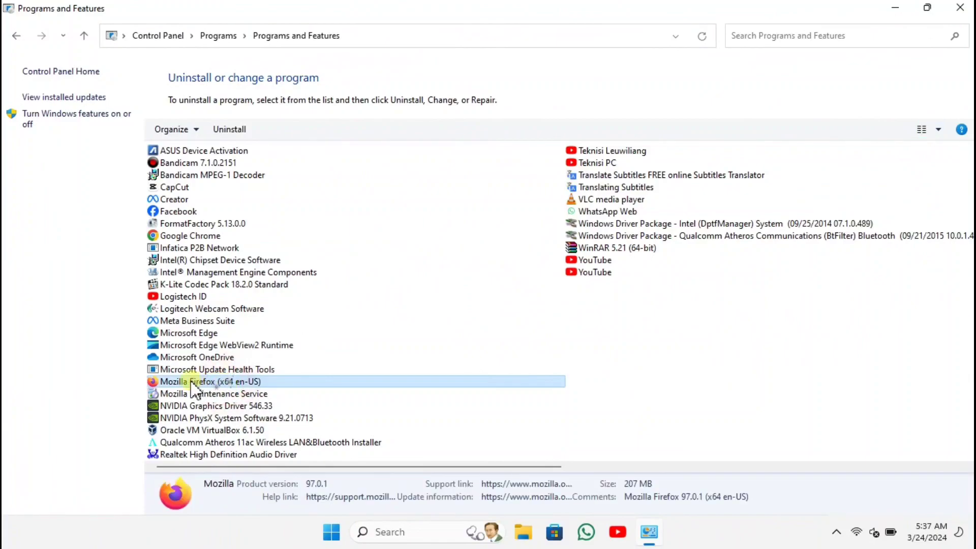
right_click(251, 383)
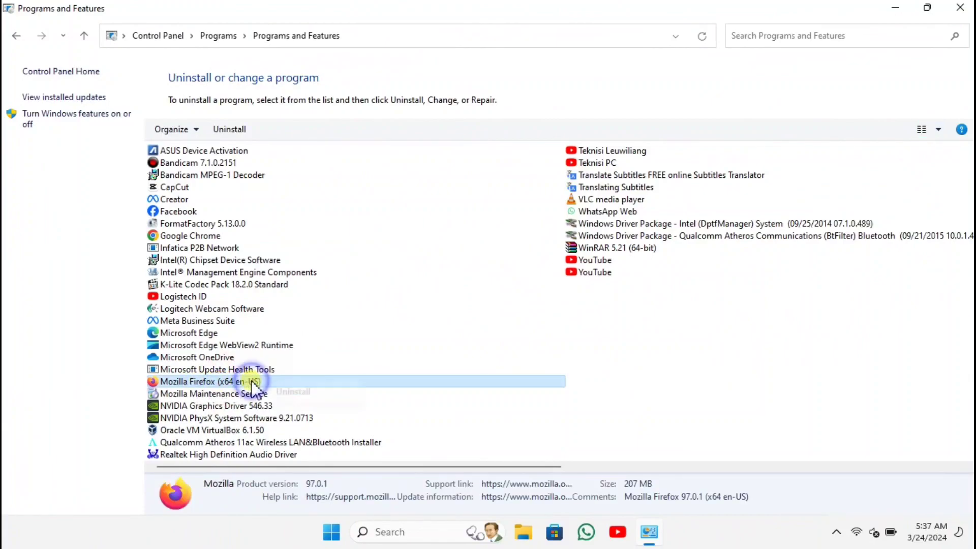
click(301, 392)
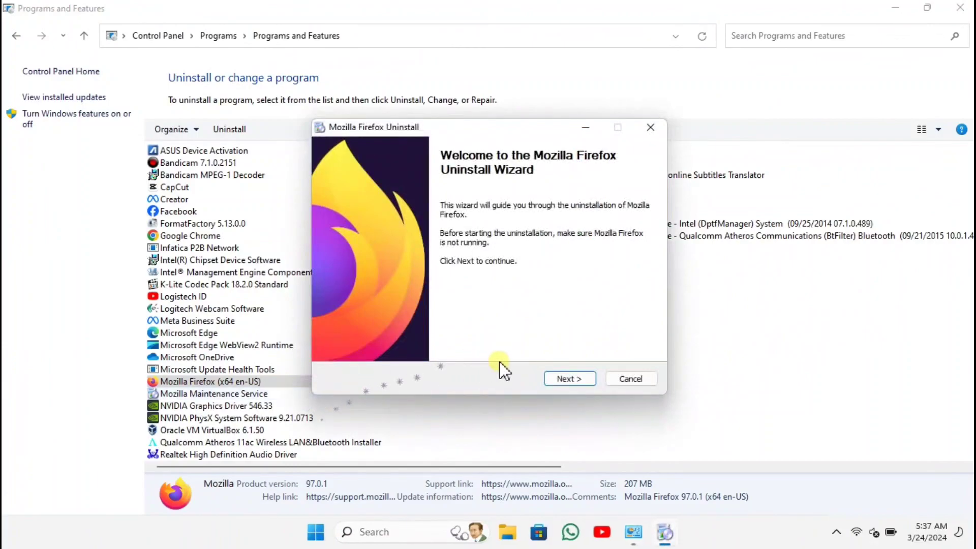
click(570, 379)
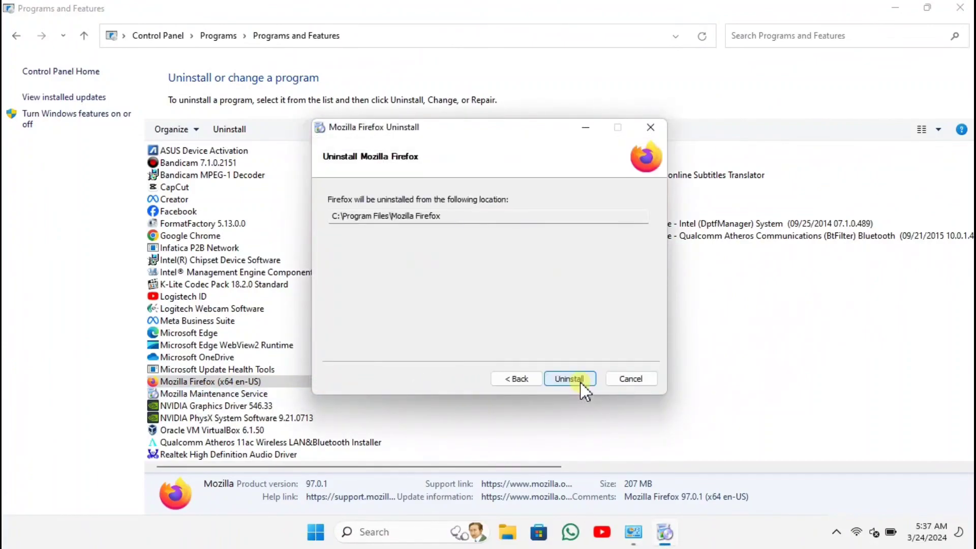
click(580, 383)
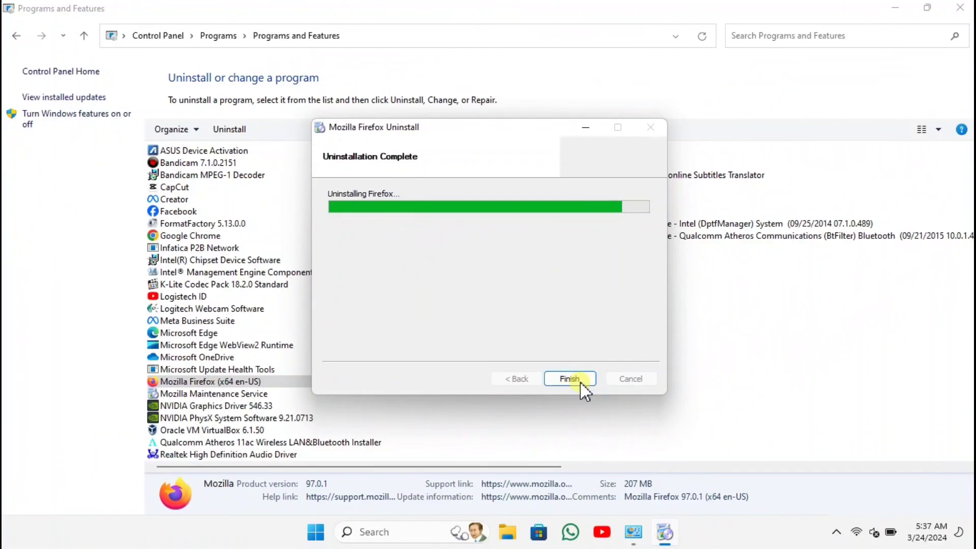
click(580, 381)
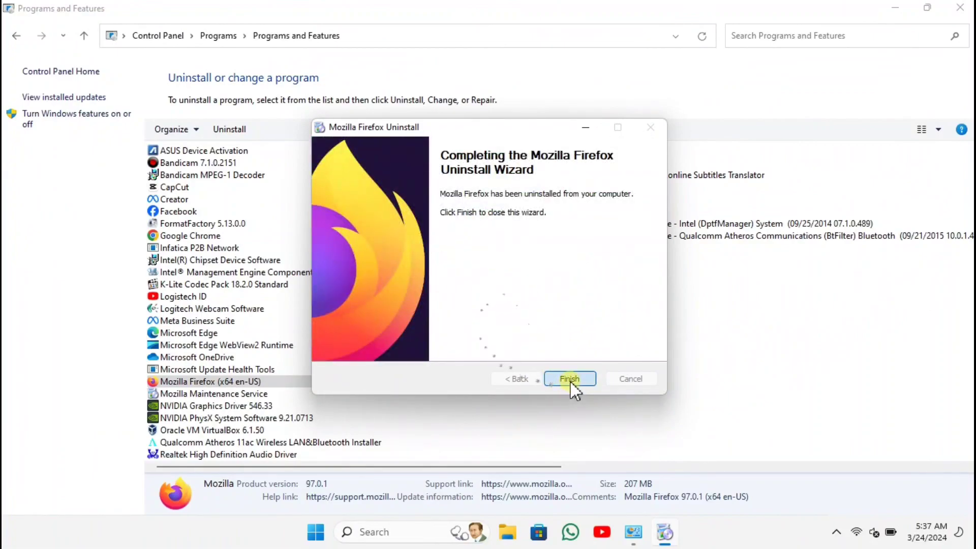
click(571, 382)
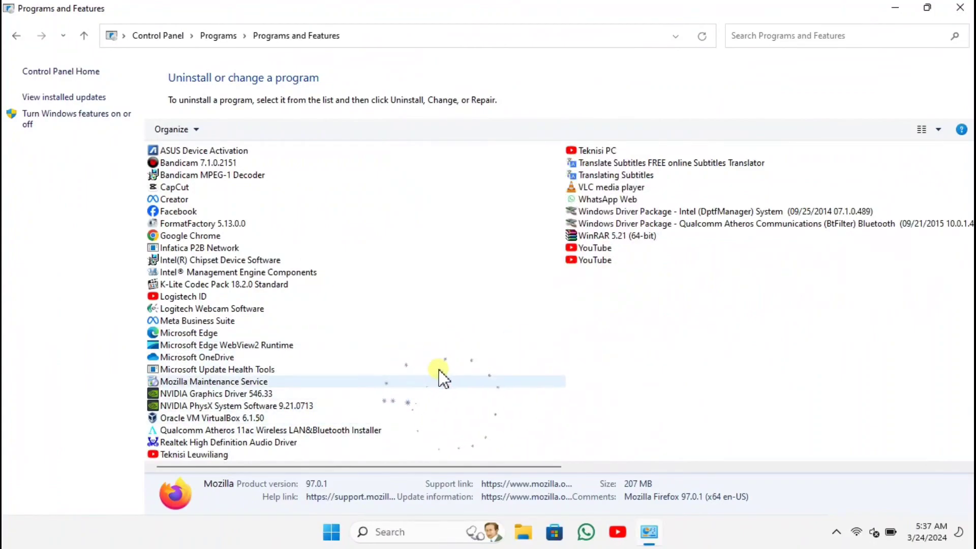
click(960, 7)
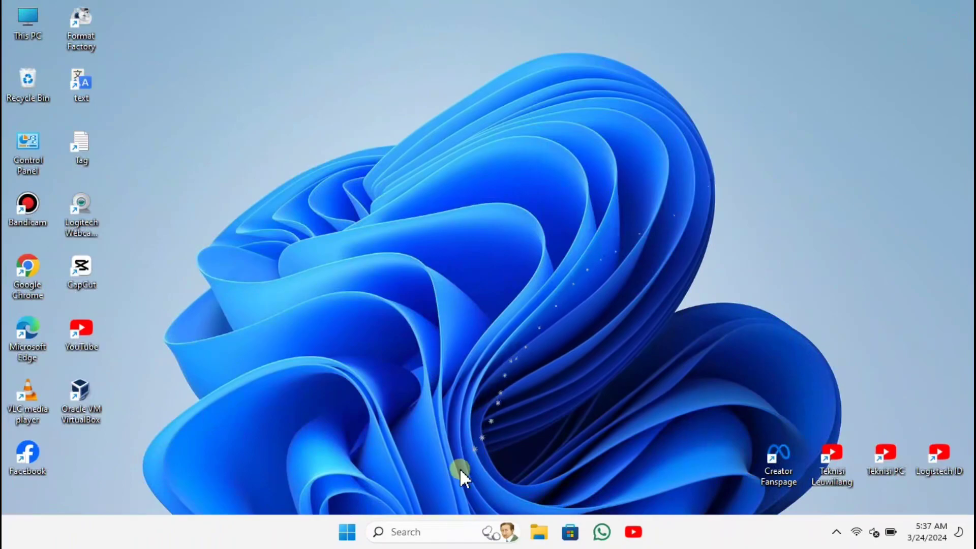
- Search Windows for %temp% and open the matching Temp folder
click(422, 536)
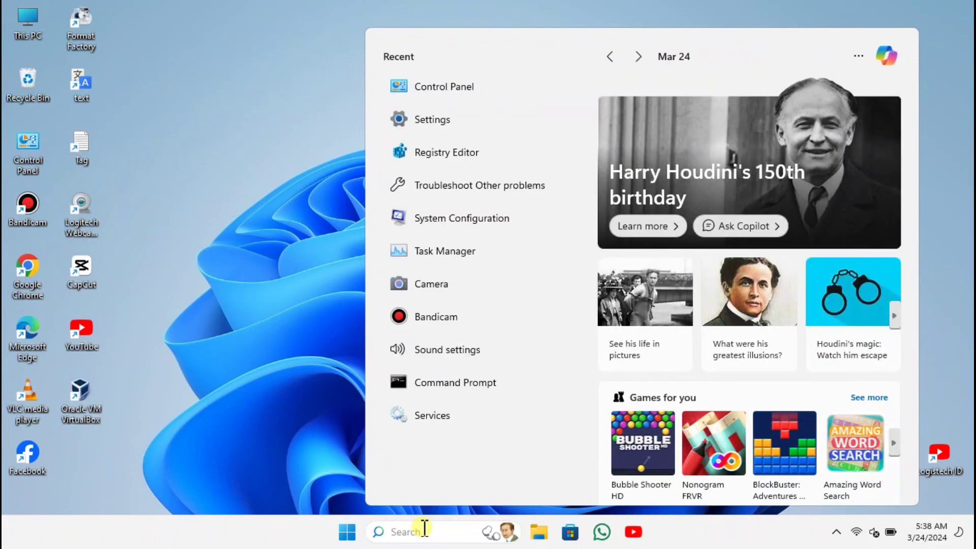
text(%)
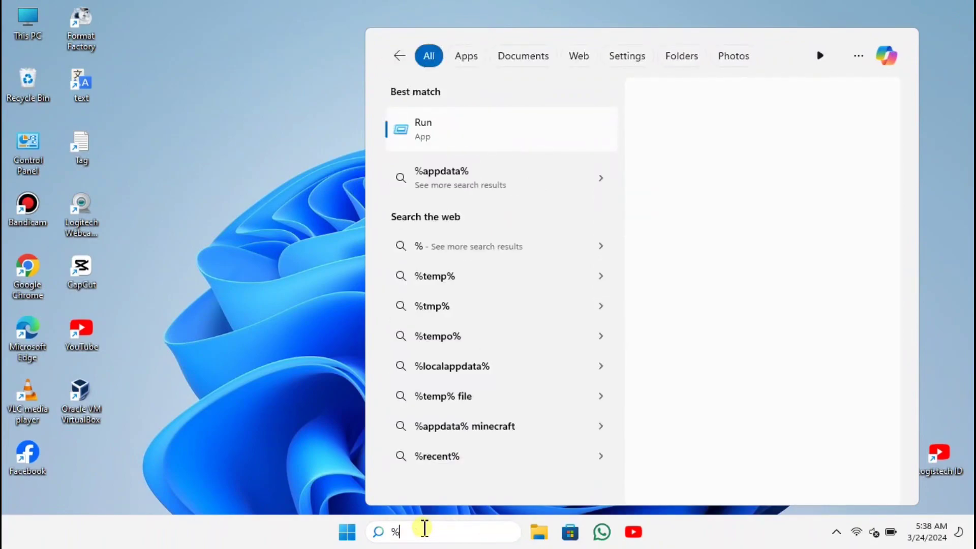
text(temp%)
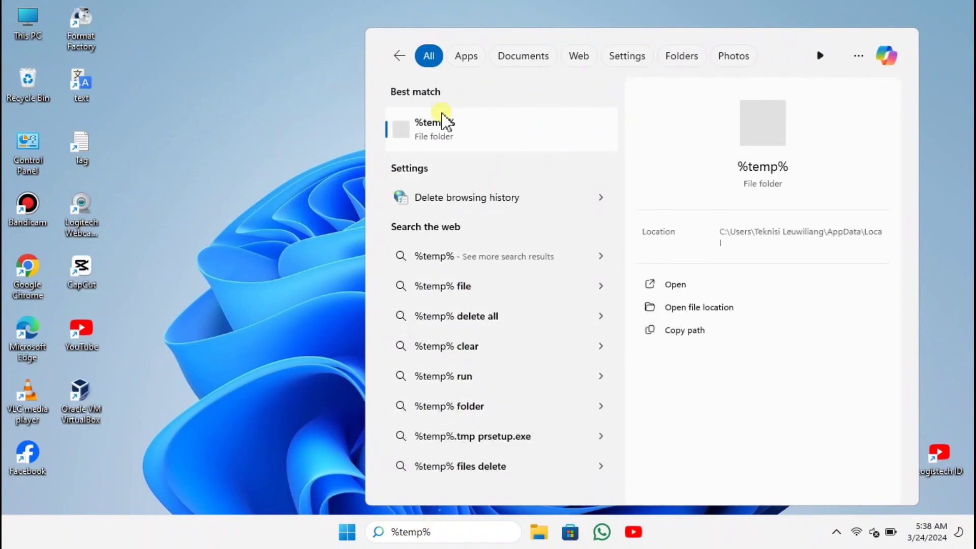
click(472, 131)
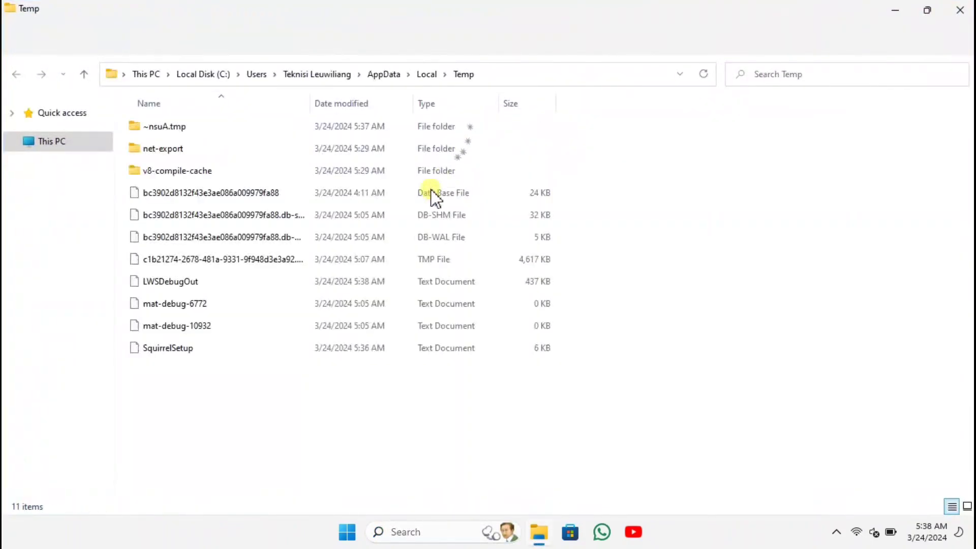
- Delete all items in the Temp folder, skip every file that is in use, and close the folder window
drag(189, 376, 177, 143)
right_click(179, 148)
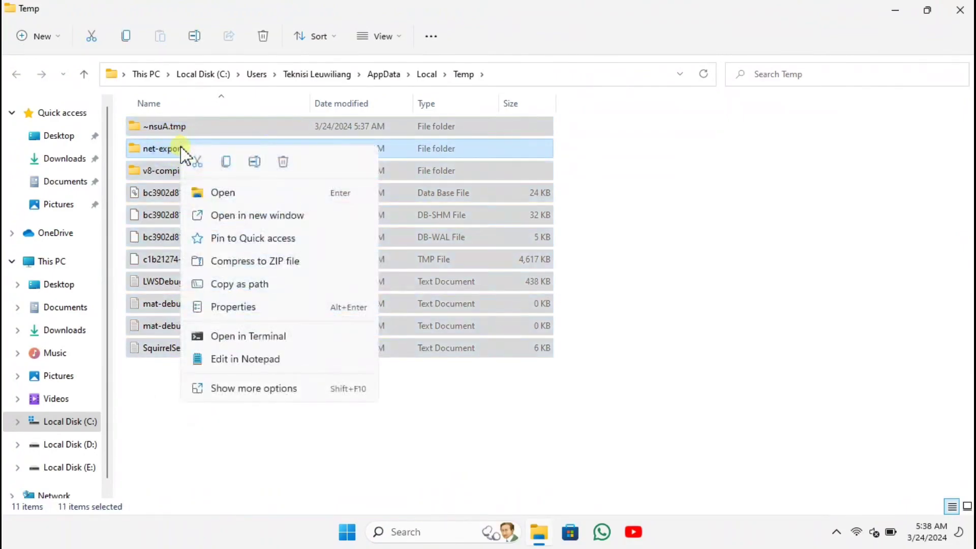
click(281, 164)
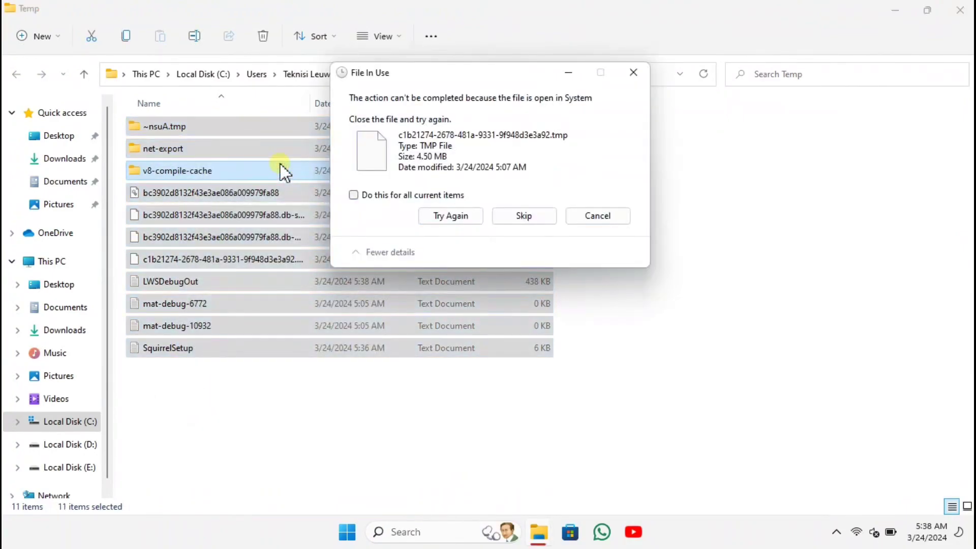
click(394, 196)
click(531, 217)
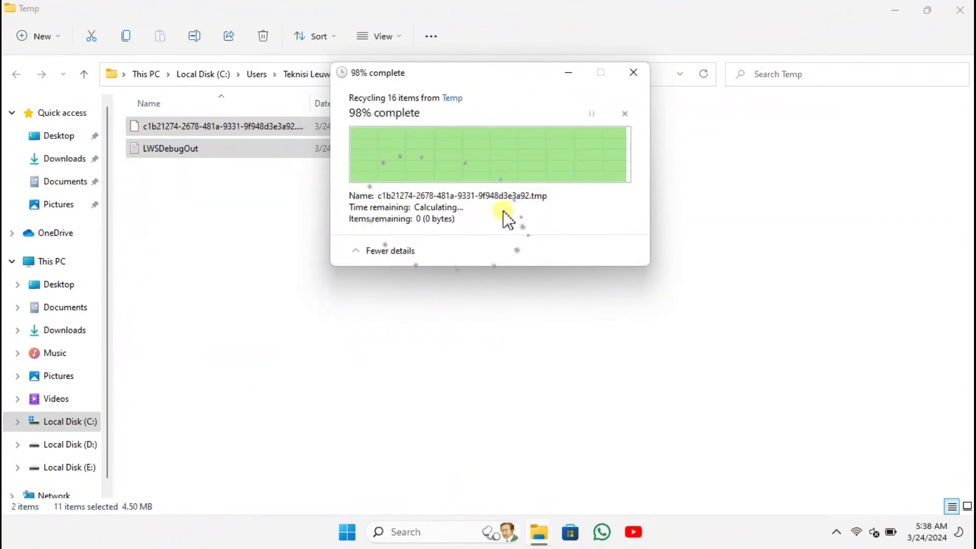
click(960, 10)
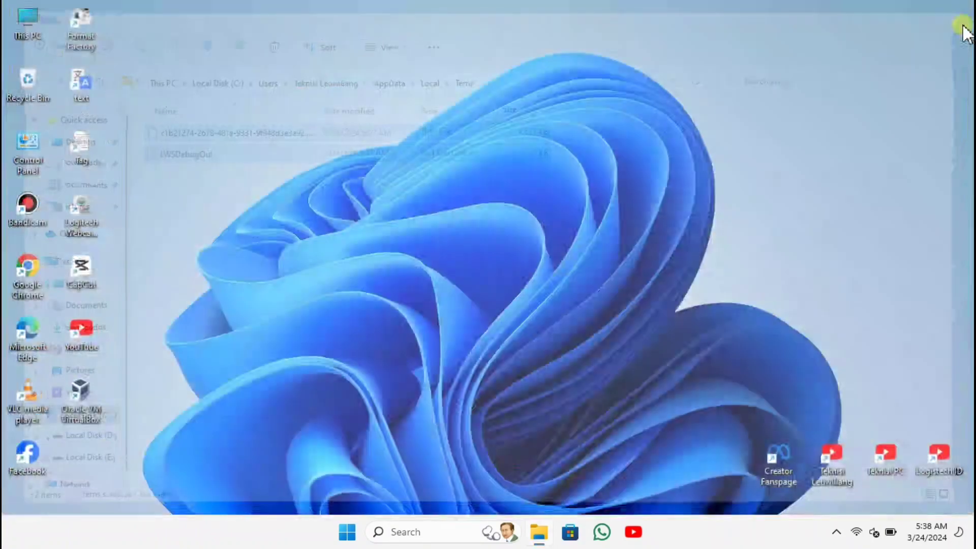
- Empty the Recycle Bin and confirm permanent deletion of its items
right_click(40, 78)
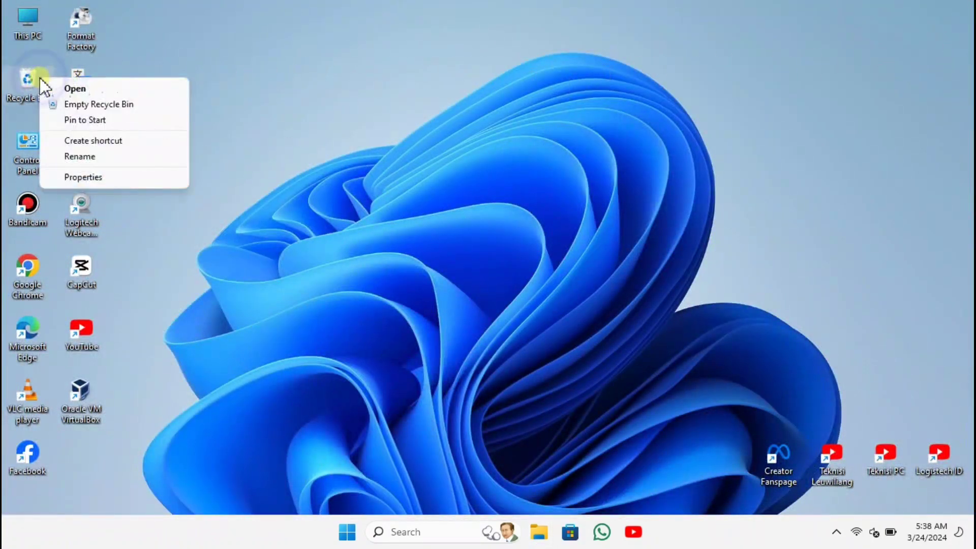
click(66, 104)
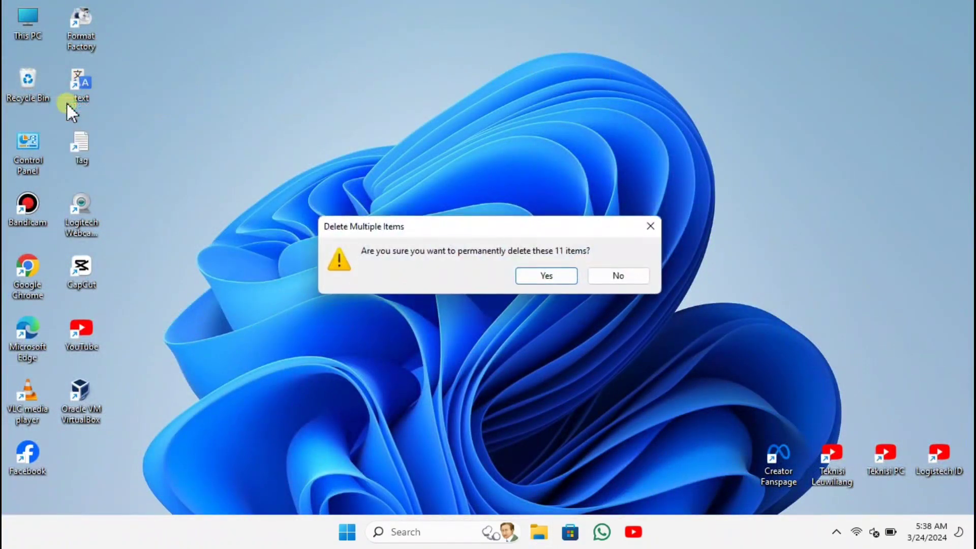
click(541, 275)
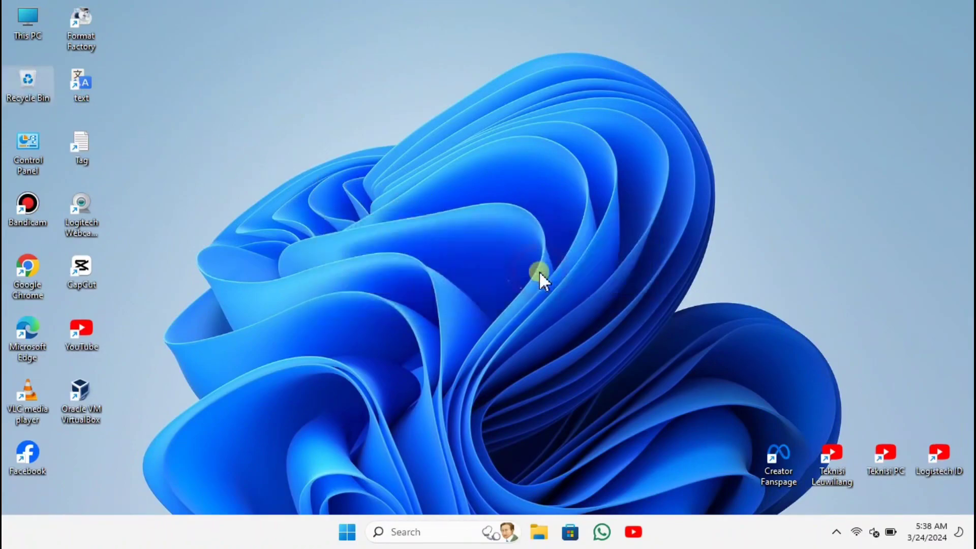
- Search Windows for regedit and open Registry Editor
click(408, 531)
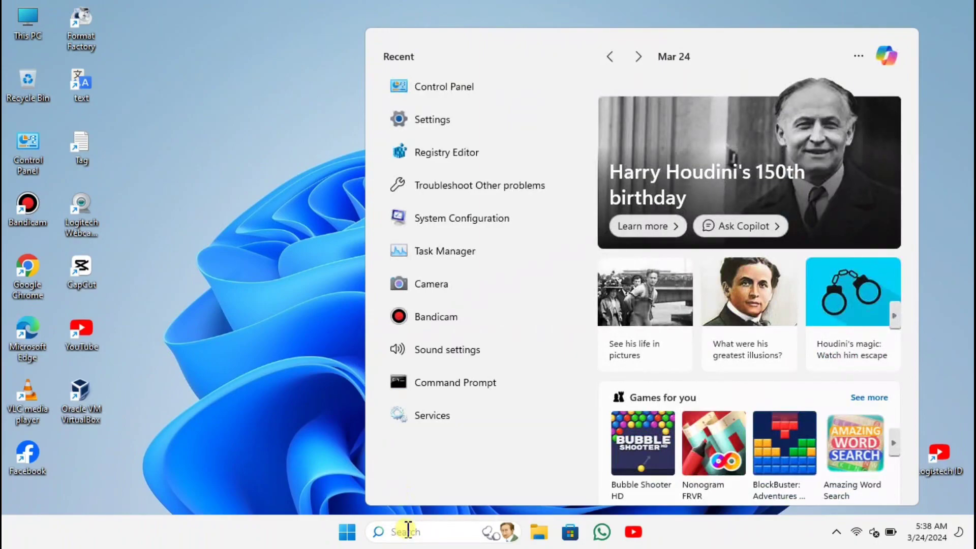
text(regedit)
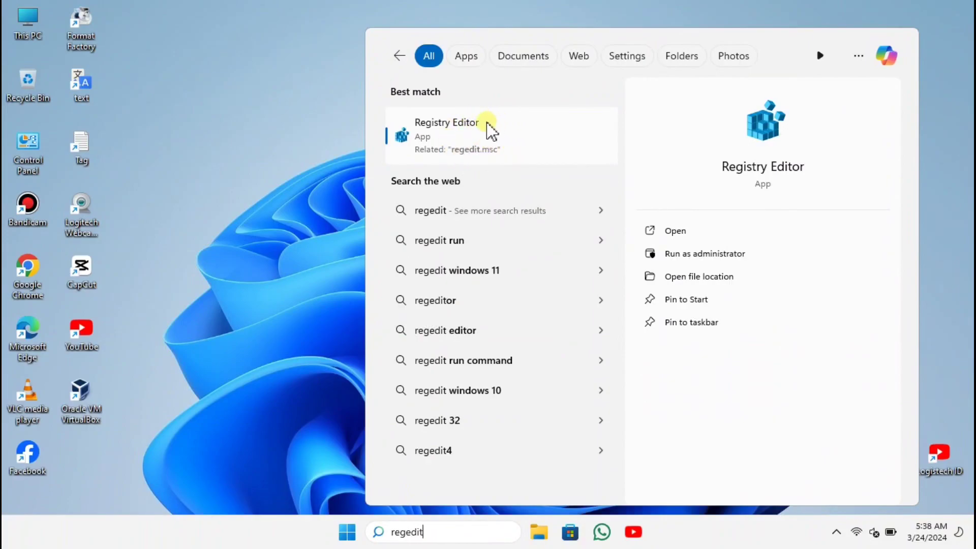
click(478, 137)
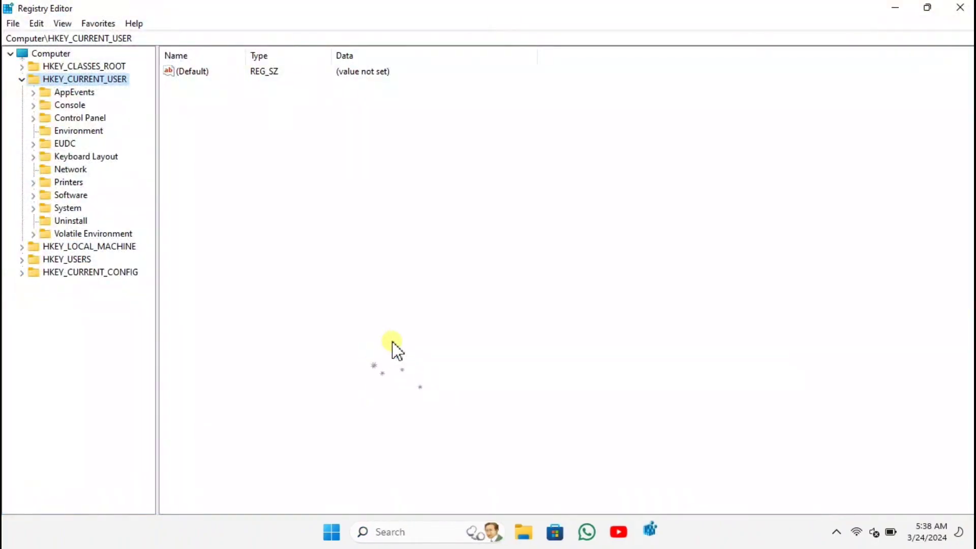
- Expand the HKEY_CURRENT_USER branch in the registry tree and open its Software key to list the subkeys
click(22, 79)
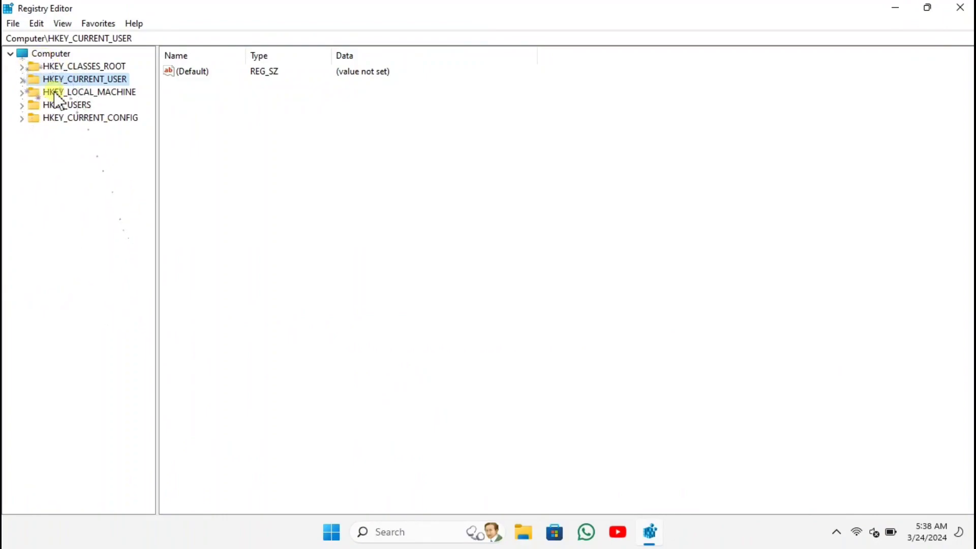
click(61, 66)
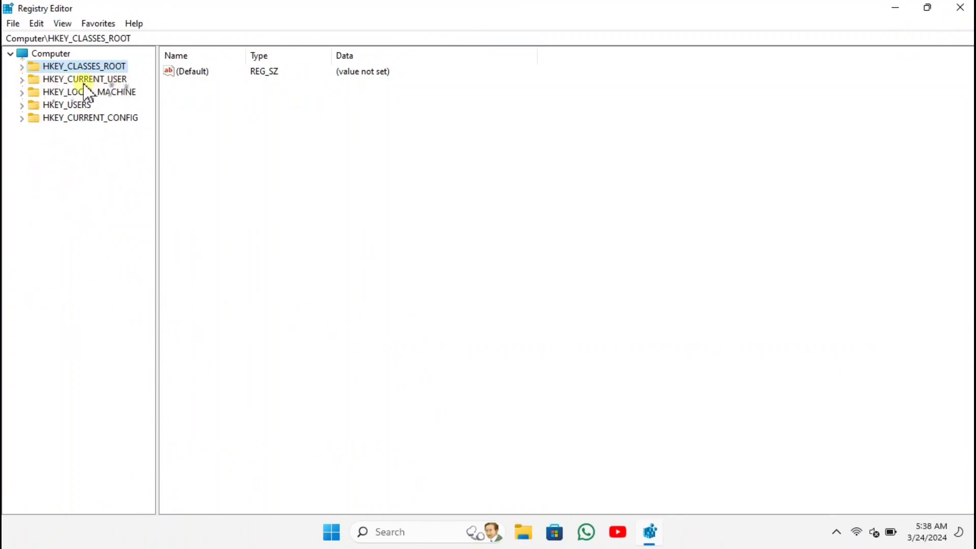
click(21, 80)
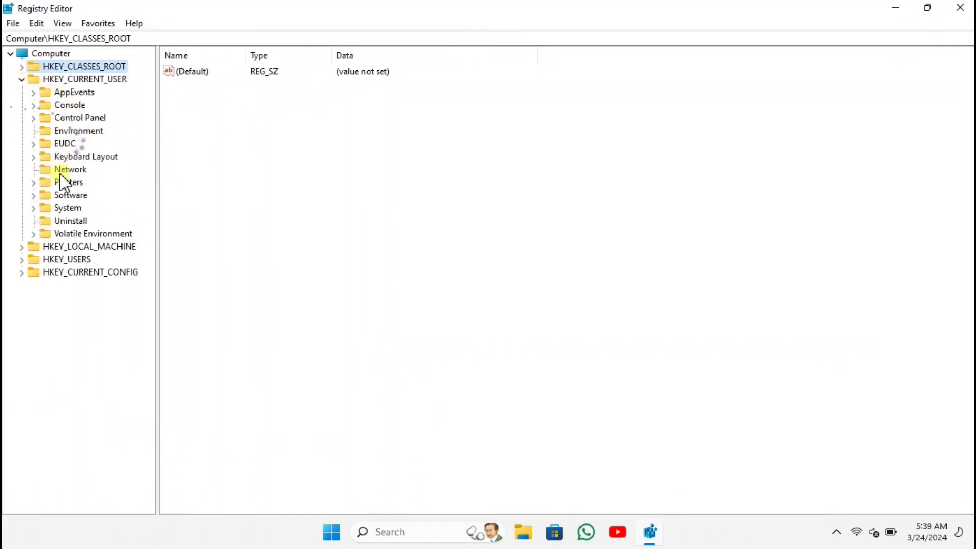
click(49, 196)
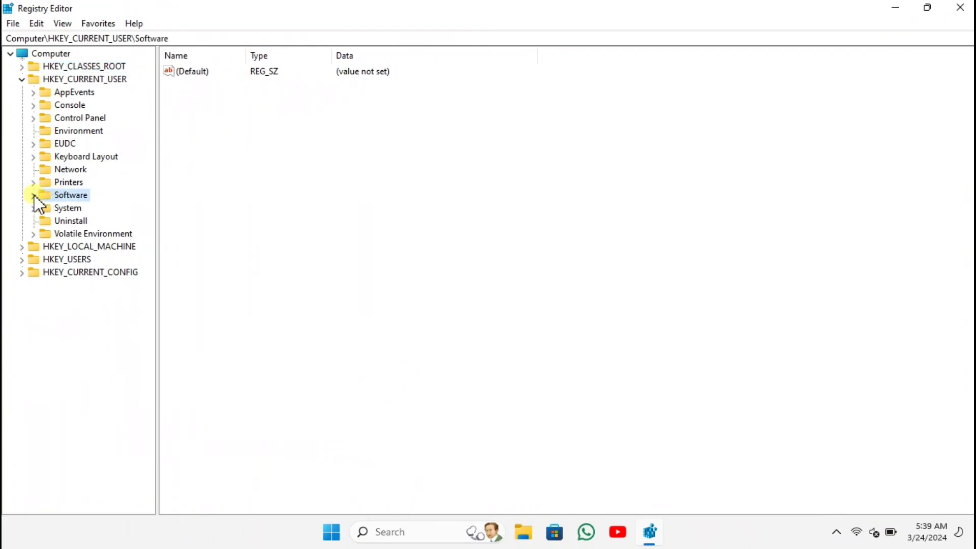
click(34, 195)
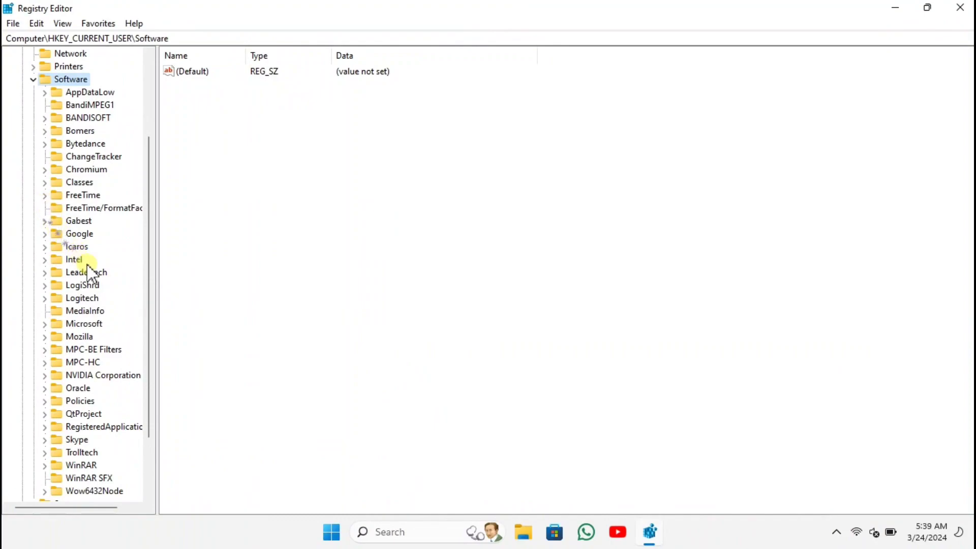
- Delete the Mozilla key under HKEY_CURRENT_USER\Software and confirm the removal of its subkeys
click(73, 338)
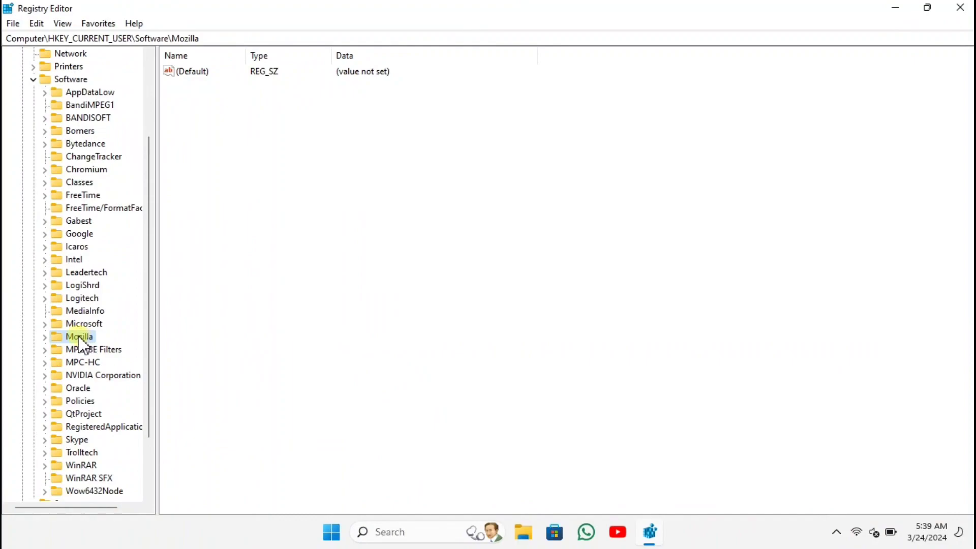
right_click(80, 338)
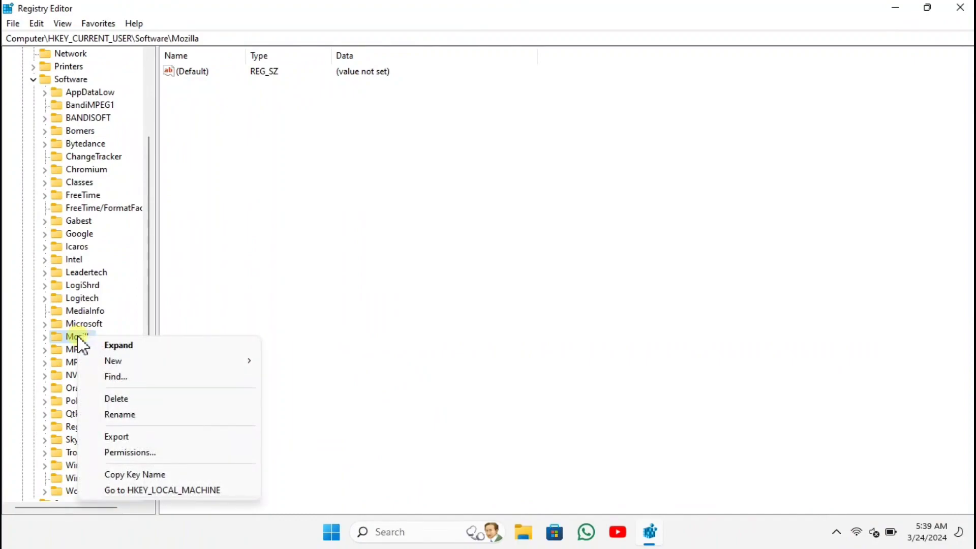
click(138, 400)
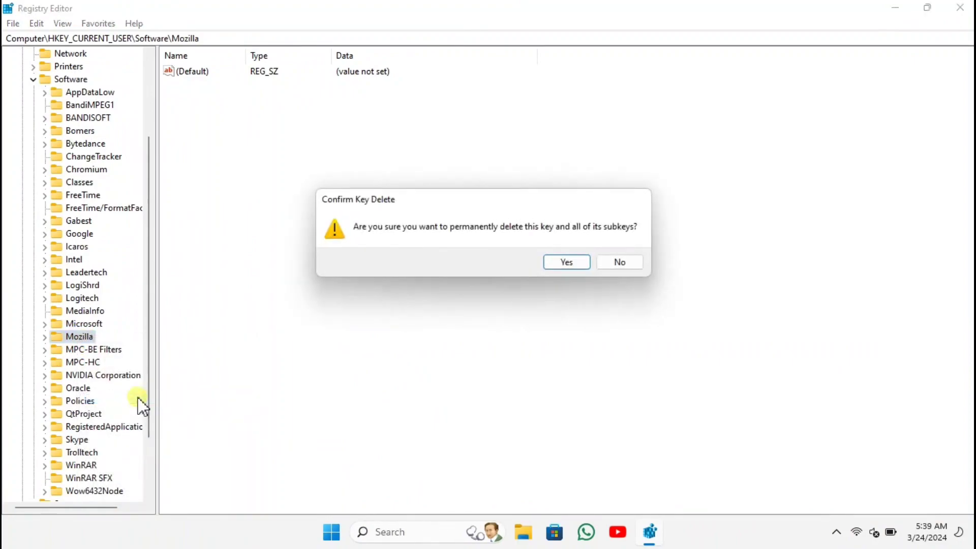
click(567, 264)
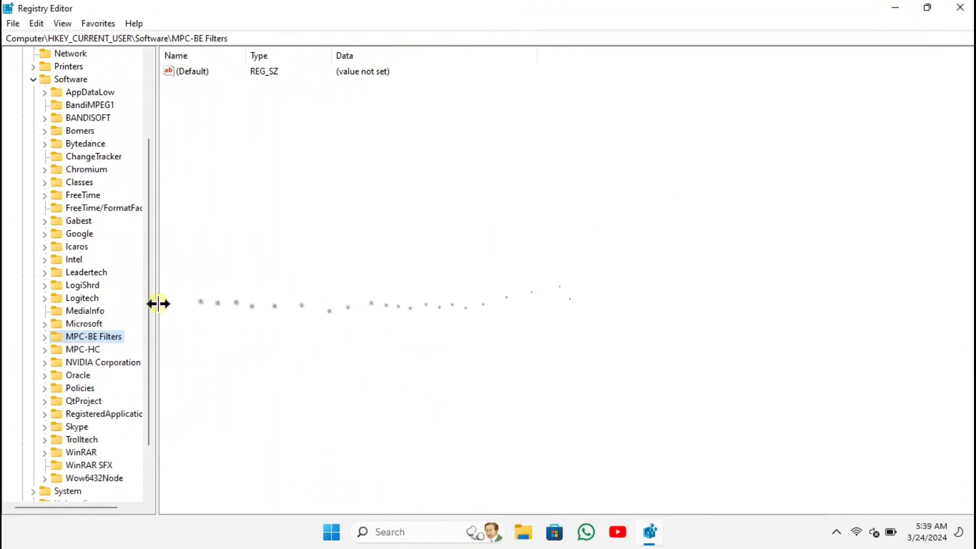
- Examine the Microsoft subkeys and the remaining keys under HKEY_CURRENT_USER\Software for leftovers of the uninstalled apps
click(45, 323)
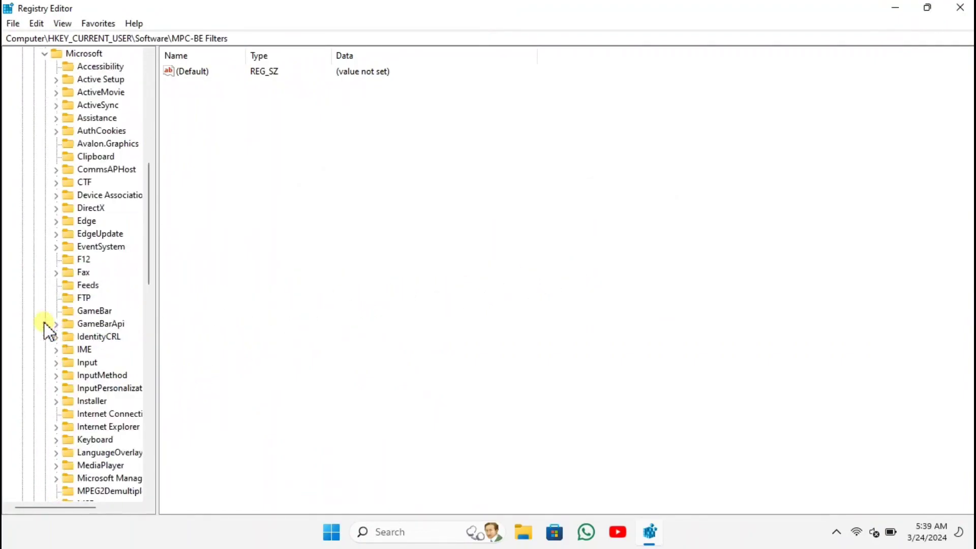
scroll(102, 344, down, 6)
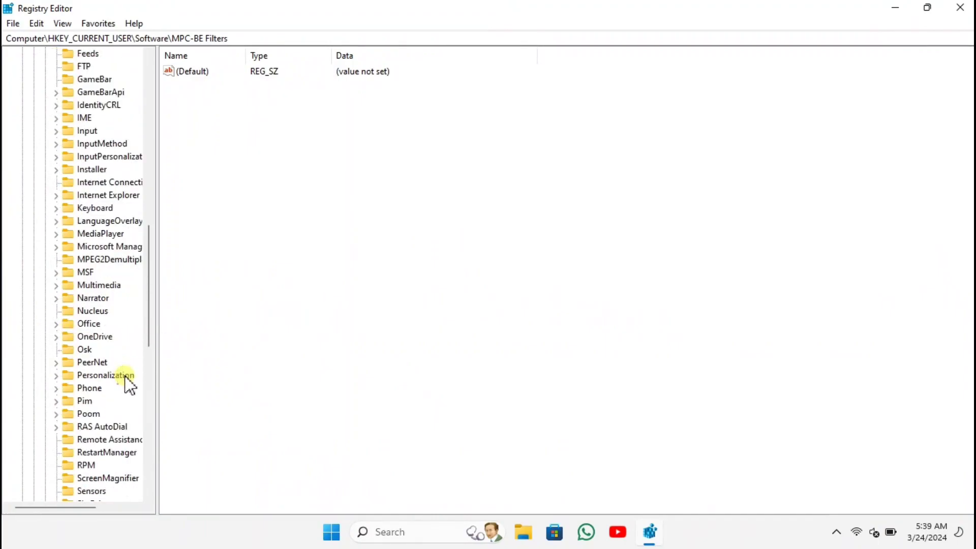
scroll(125, 377, down, 6)
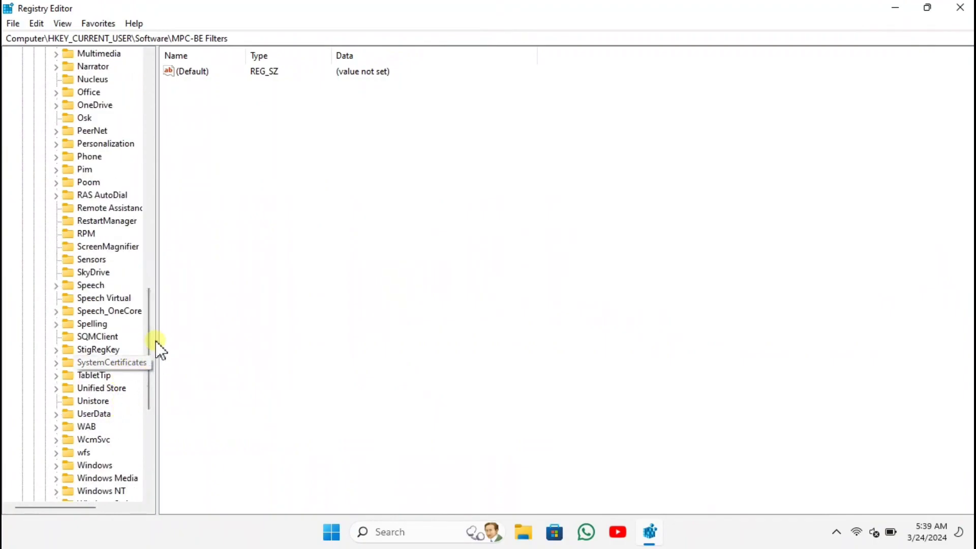
drag(153, 341, 192, 131)
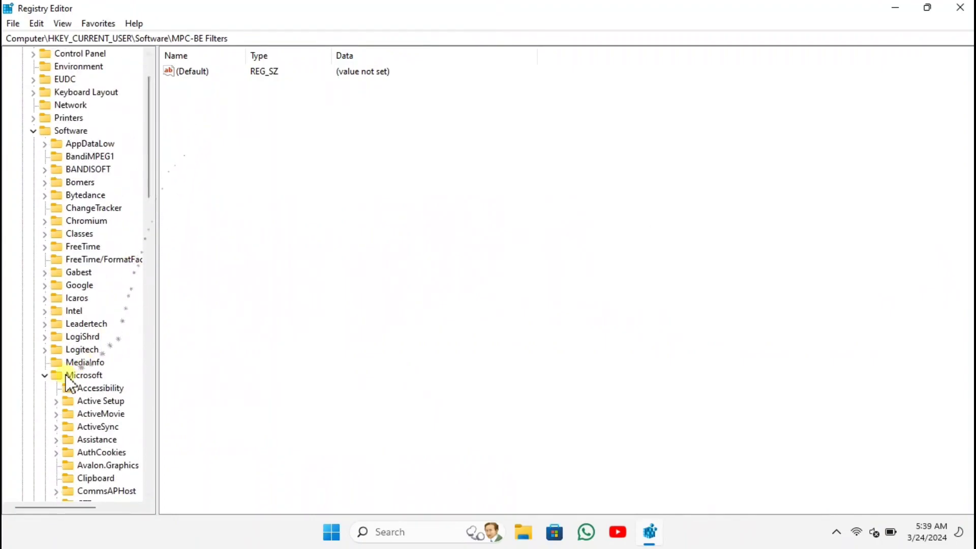
click(46, 376)
scroll(102, 383, down, 1)
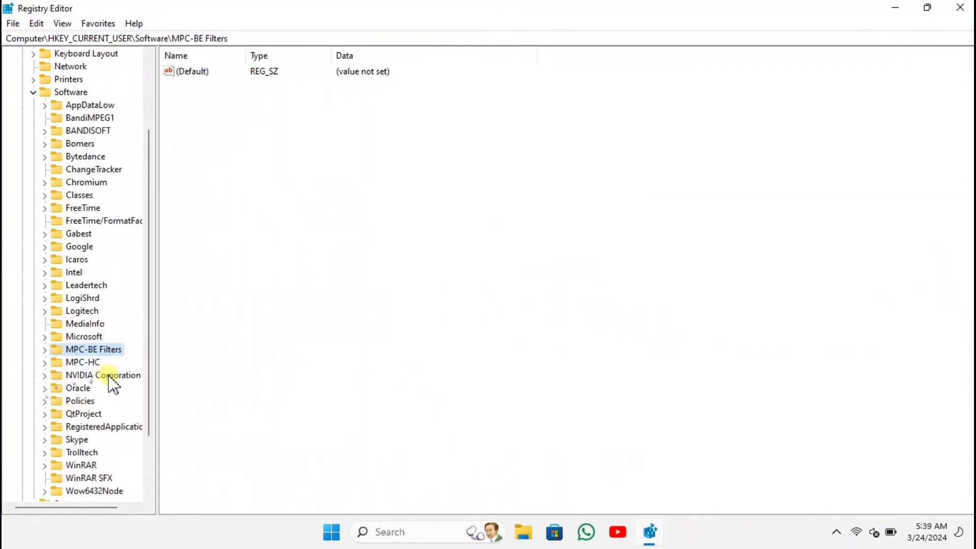
scroll(113, 389, down, 1)
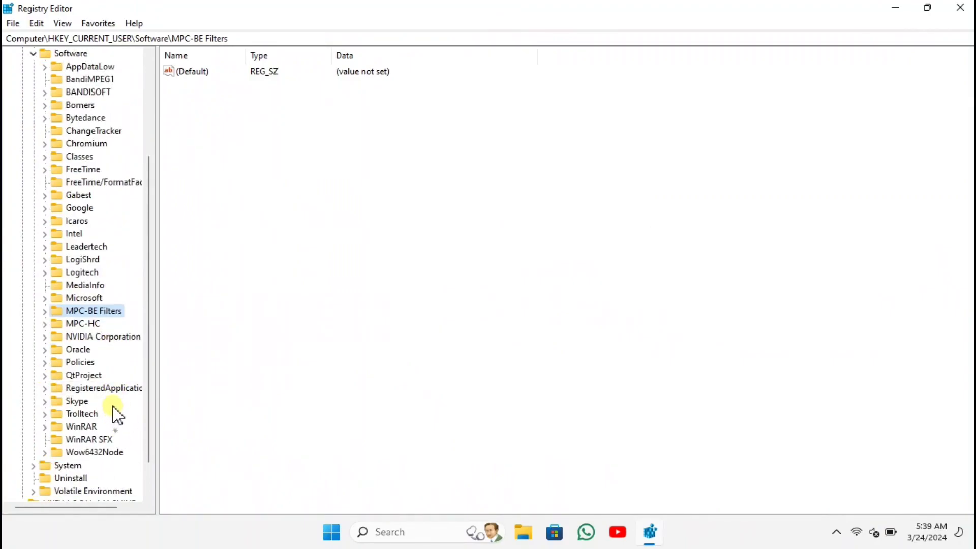
scroll(122, 372, up, 1)
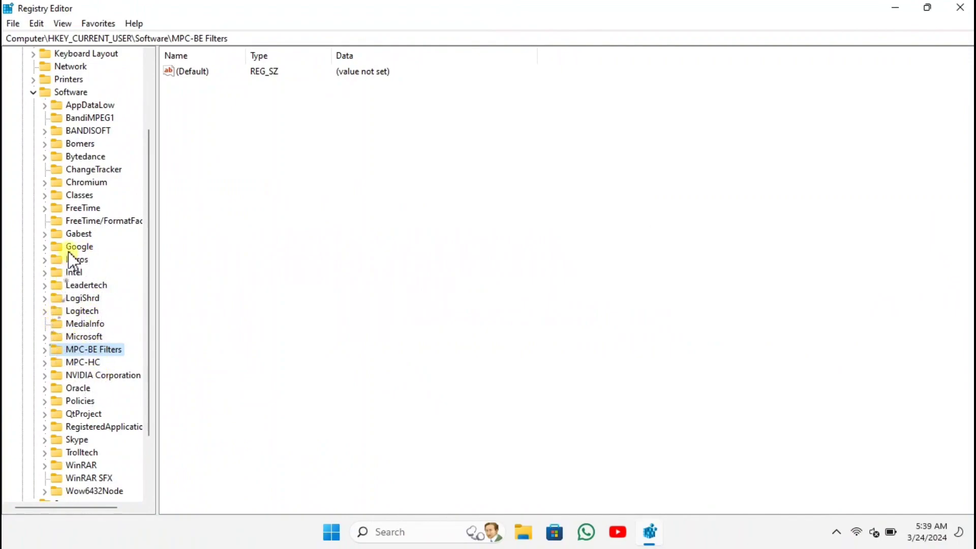
- Collapse the Software, HKEY_CURRENT_USER and Computer branches, close Registry Editor and return to the desktop
click(34, 92)
click(22, 80)
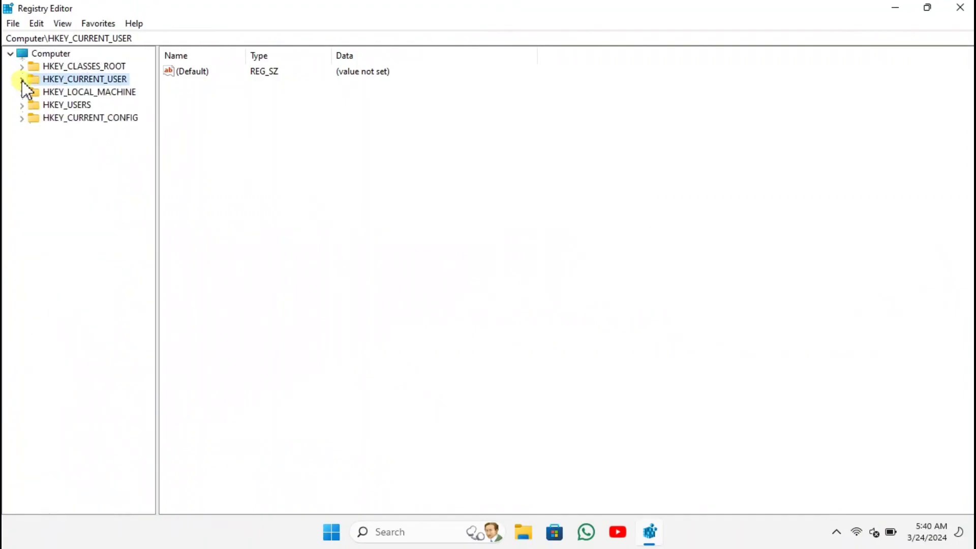
click(11, 54)
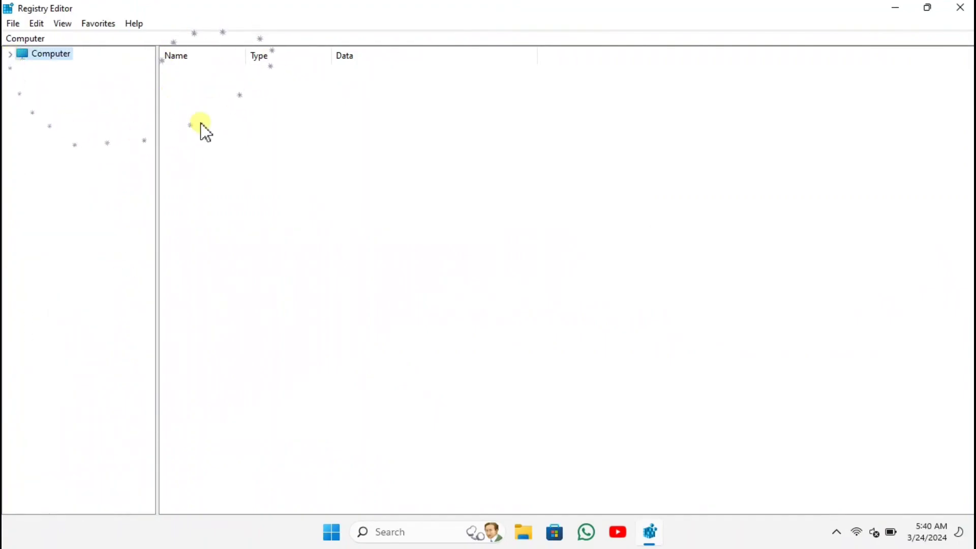
click(961, 8)
right_click(532, 356)
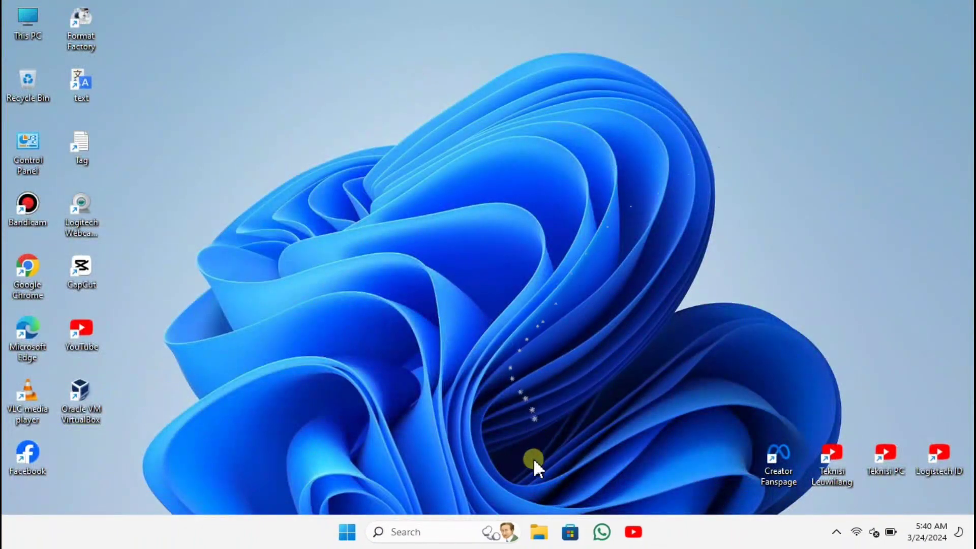
- Open the Windows folder on Local Disk (C:) in File Explorer
click(545, 533)
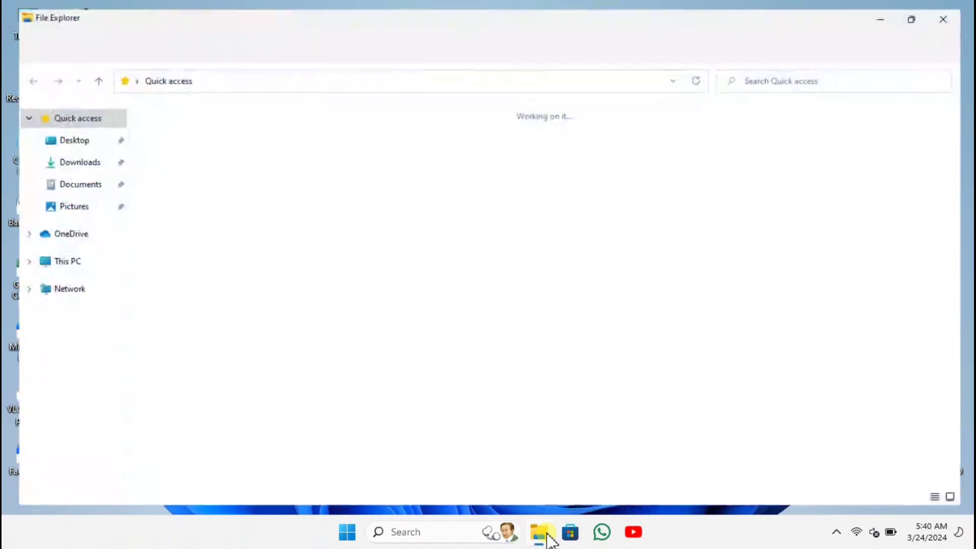
click(60, 263)
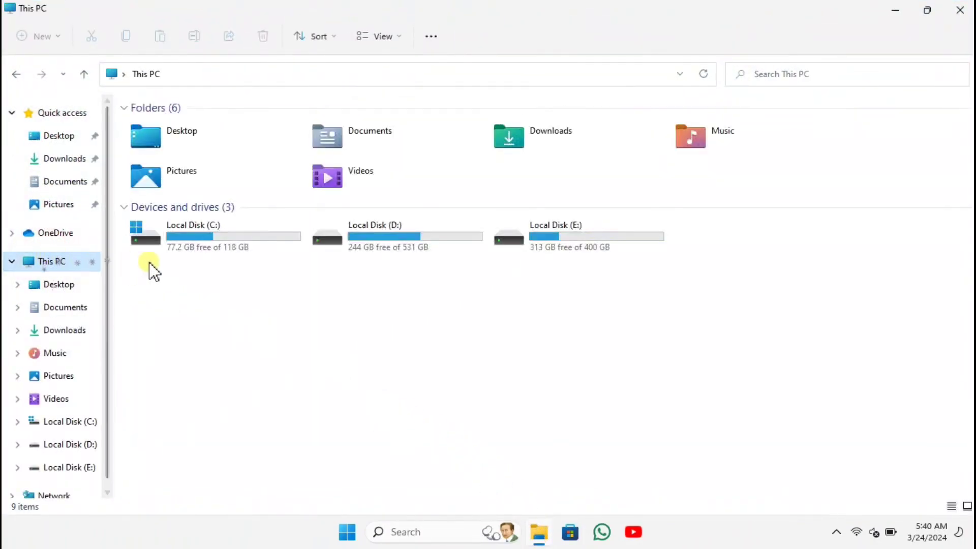
double_click(231, 243)
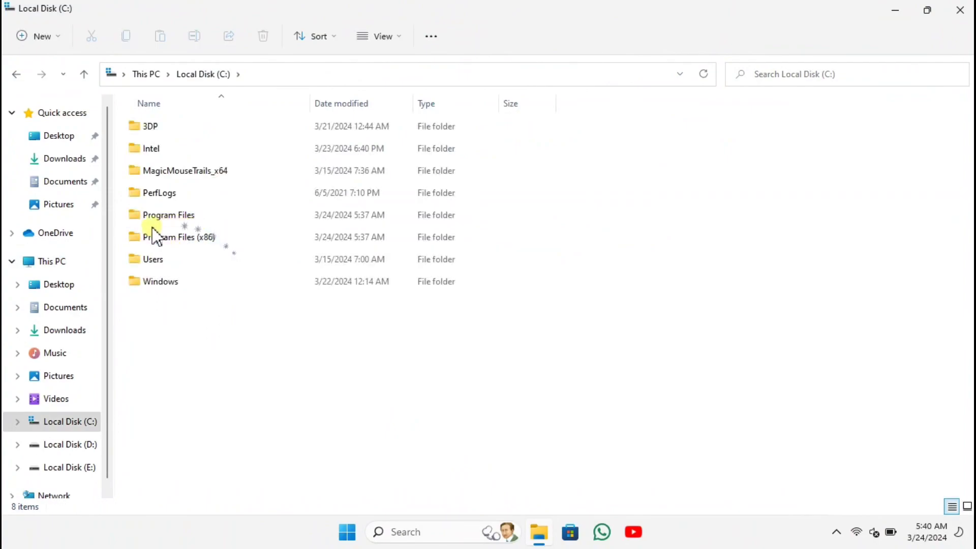
double_click(171, 284)
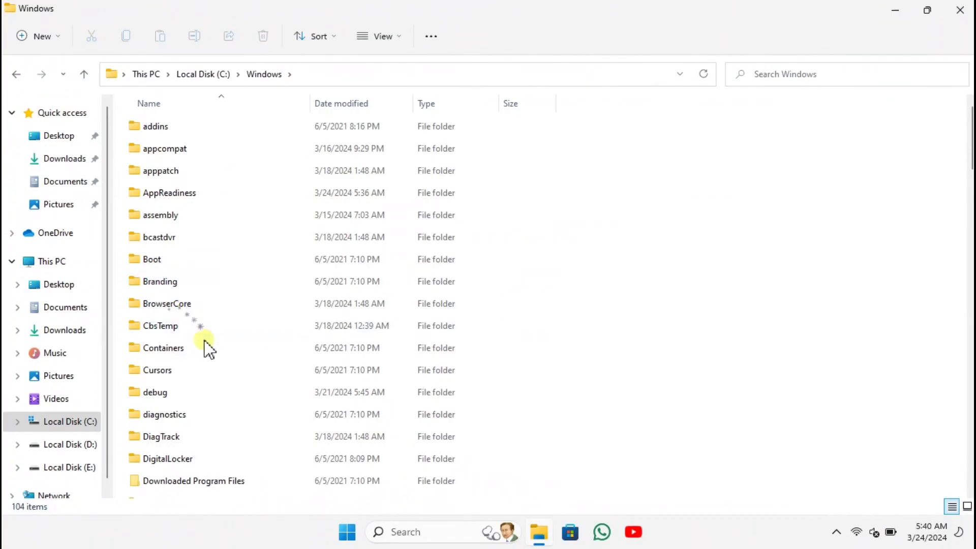
- Find and open the SoftwareDistribution folder inside Windows, check it for leftover files, and close File Explorer
scroll(208, 348, down, 2)
scroll(214, 367, down, 10)
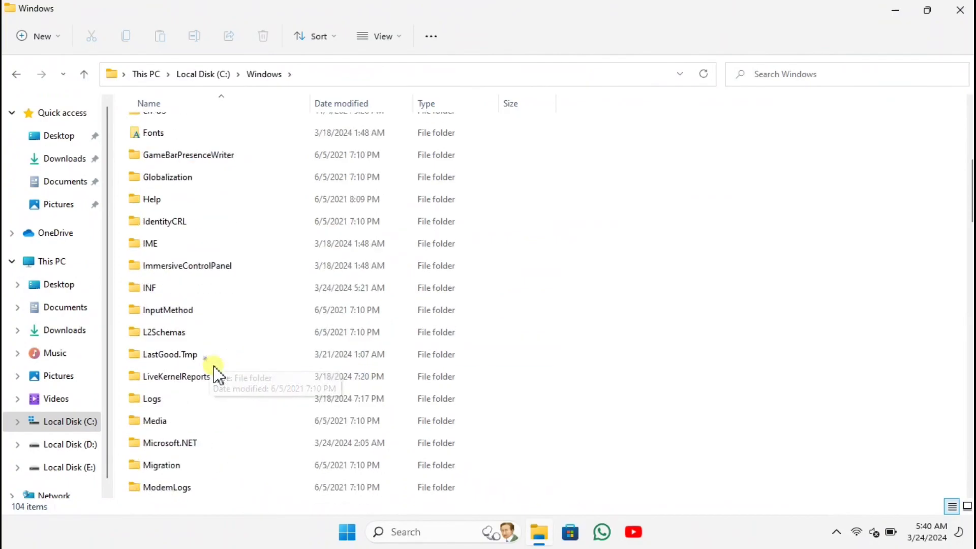
scroll(233, 393, down, 2)
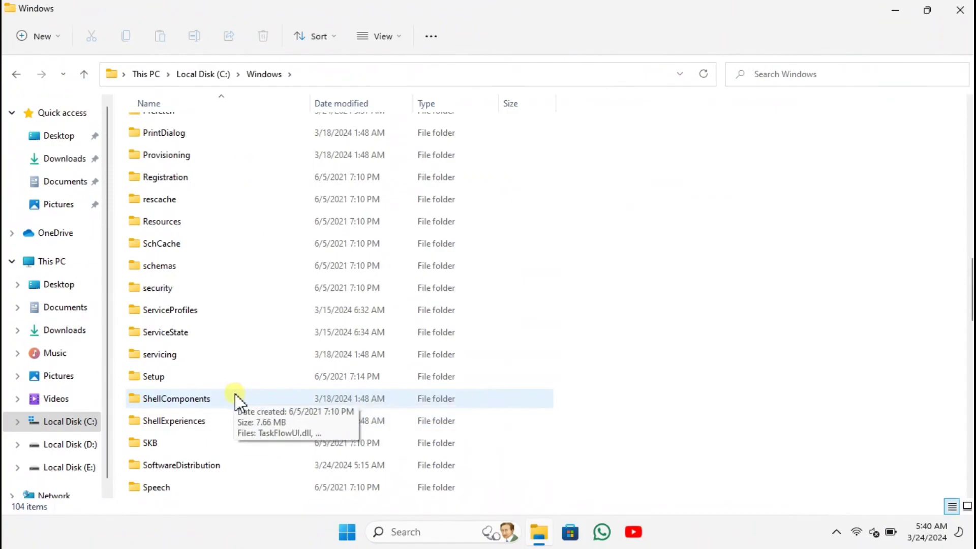
scroll(235, 396, down, 1)
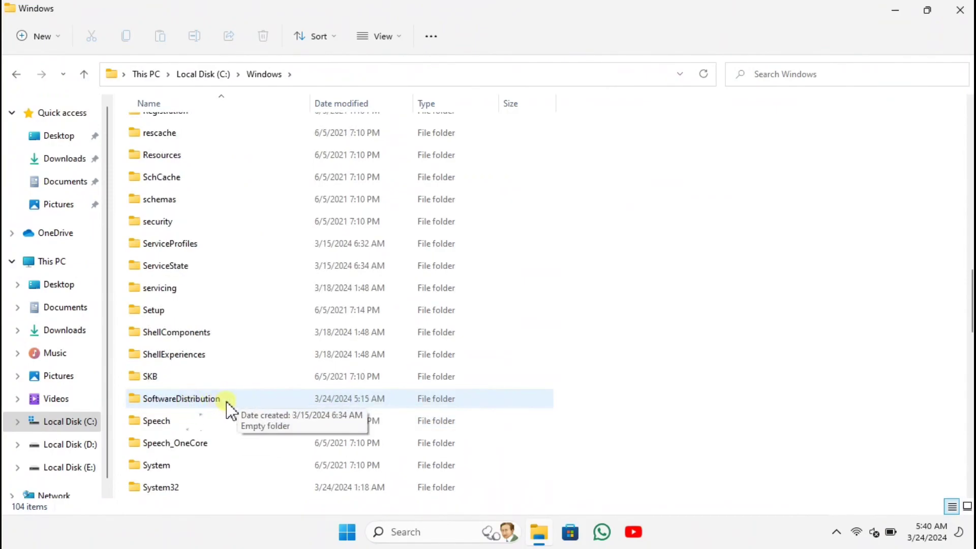
double_click(214, 402)
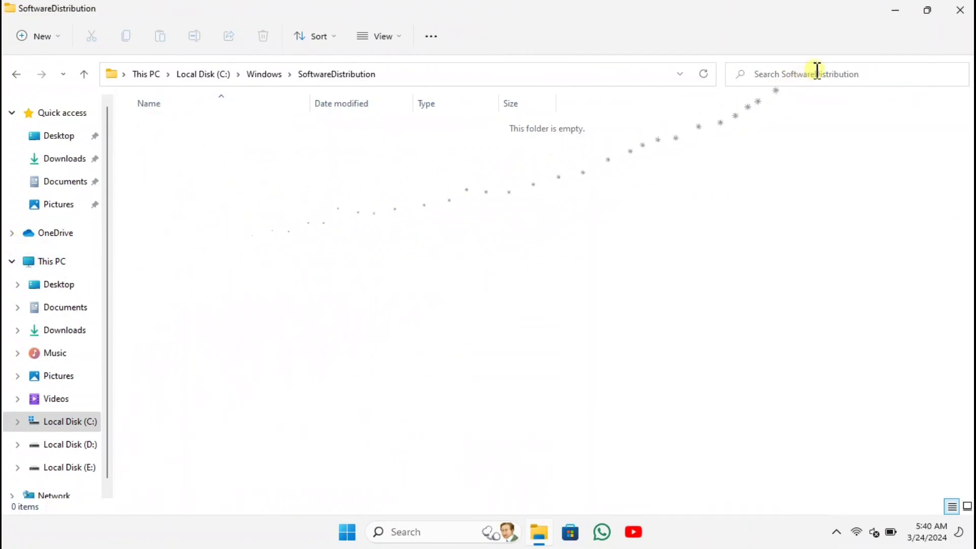
click(962, 13)
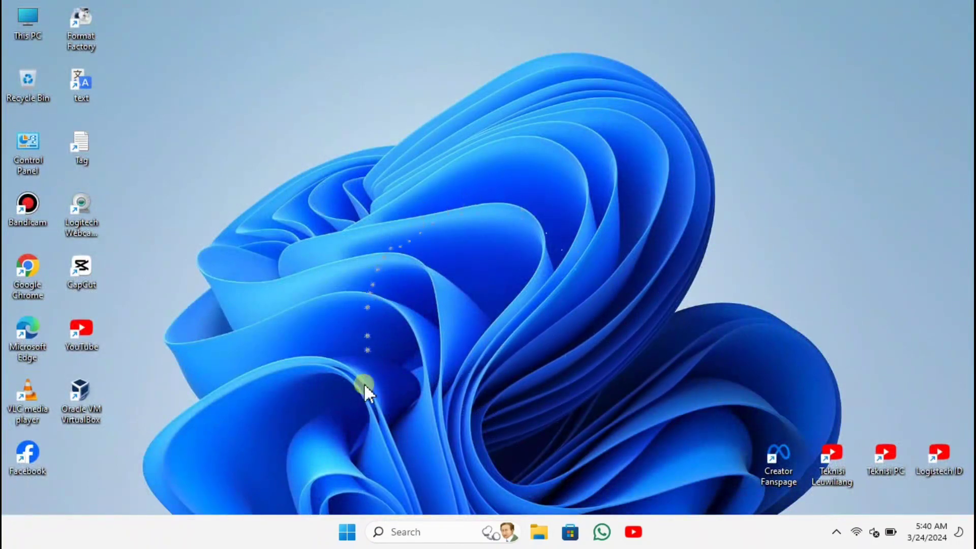
- Display the Start menu's power options to locate Restart, and dismiss them without choosing any
click(348, 532)
click(666, 484)
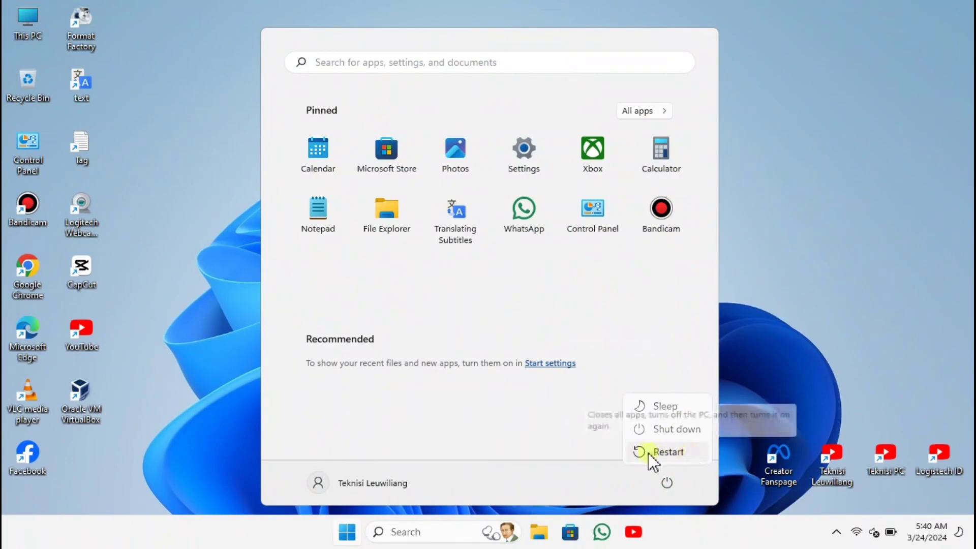
click(767, 332)
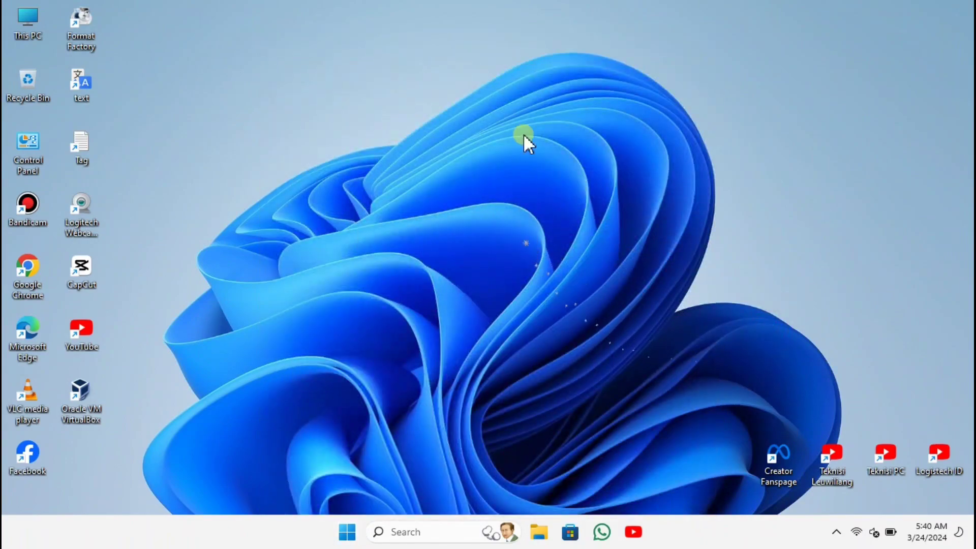
mouse_move(480, 7)
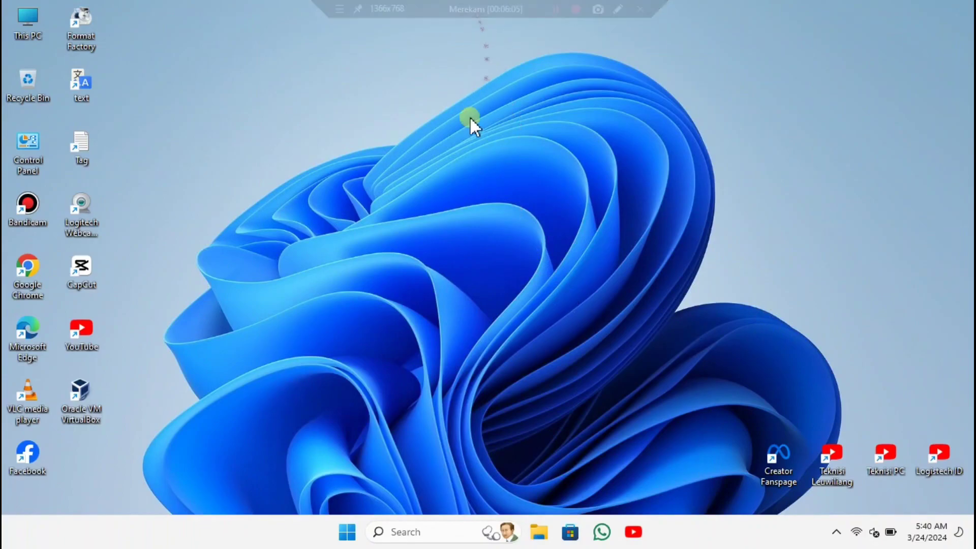